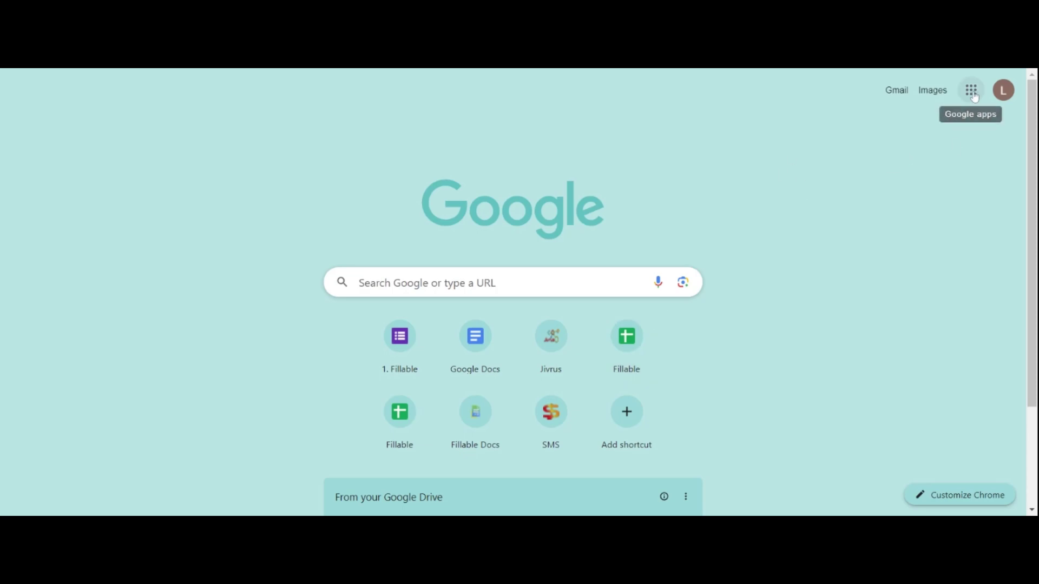
Open the Client Feedback Form in Google Forms, scroll through its questions, and bring up Google apps again
left_click(971, 90)
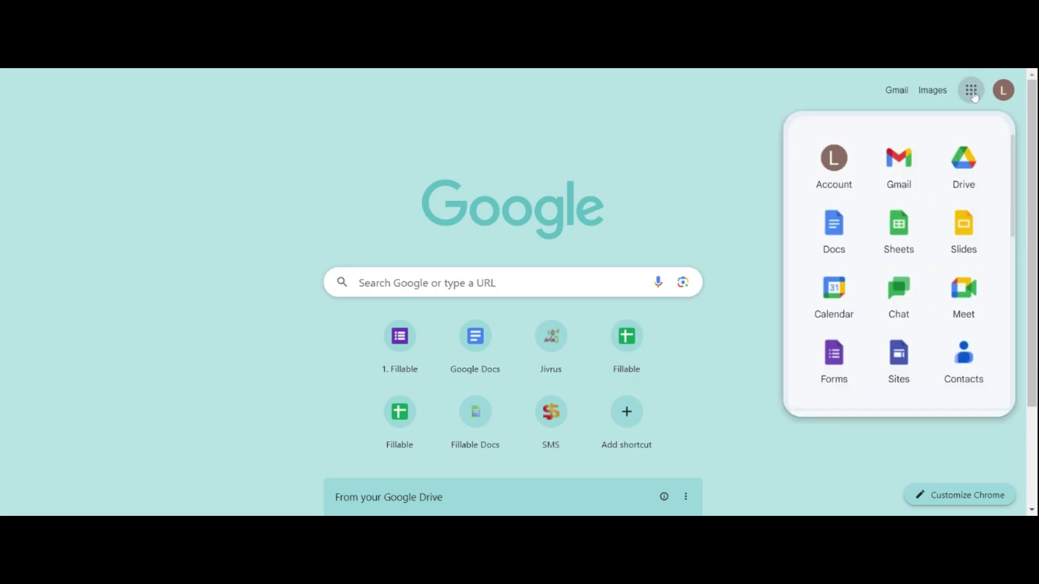
left_click(830, 354)
left_click(357, 395)
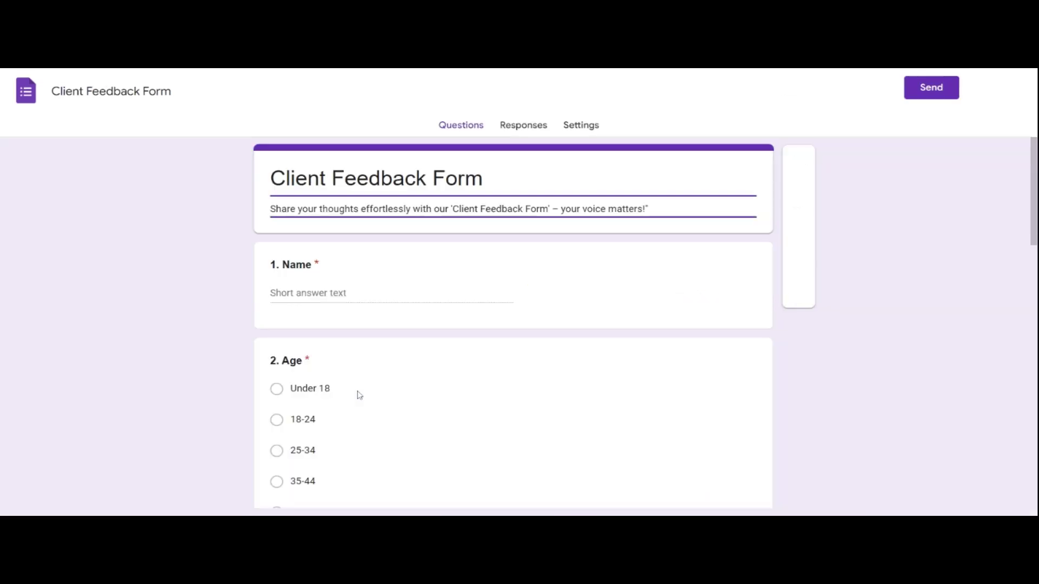
scroll(357, 395, "down", 15)
scroll(807, 163, "down", 5)
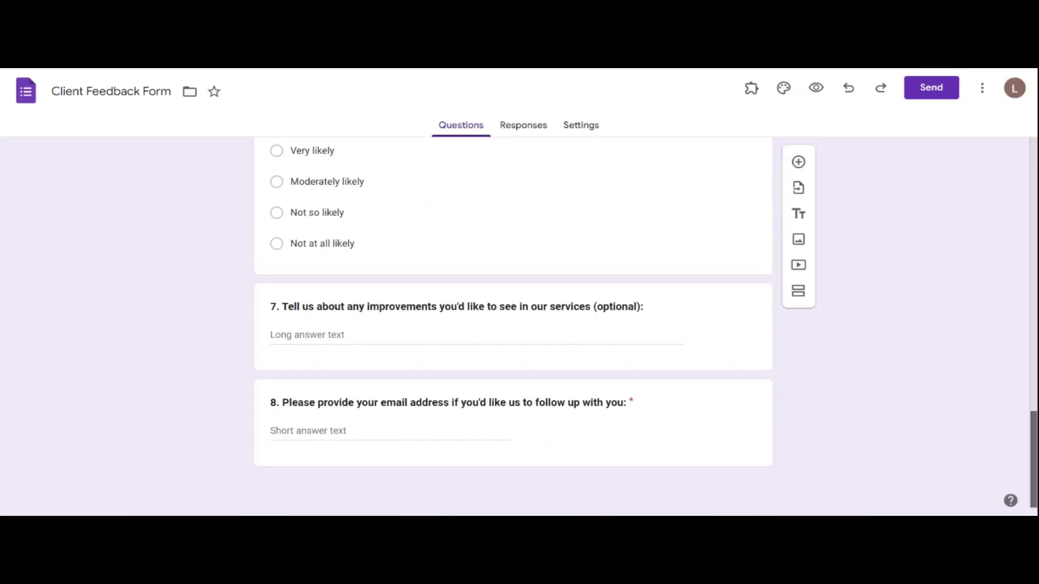
scroll(806, 163, "up", 20)
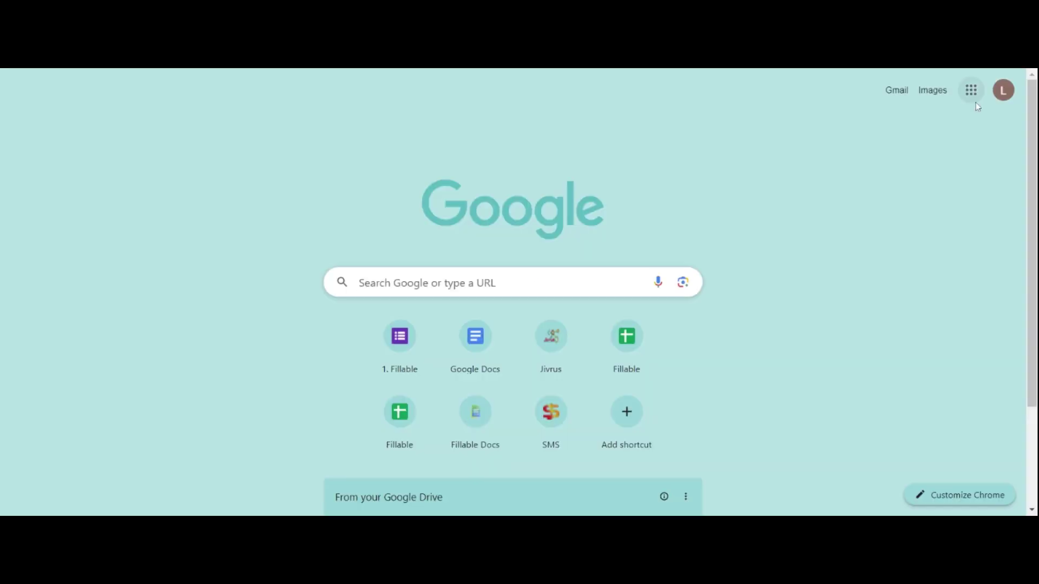
left_click(971, 91)
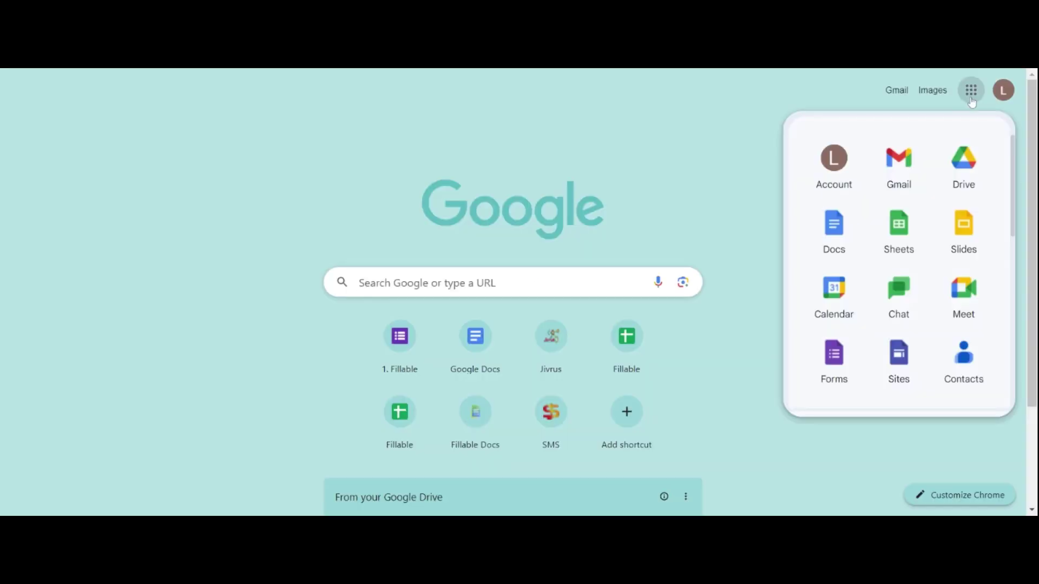
Open the Client Feedback document from Recent documents in Google Docs
left_click(831, 239)
scroll(391, 331, "down", 2)
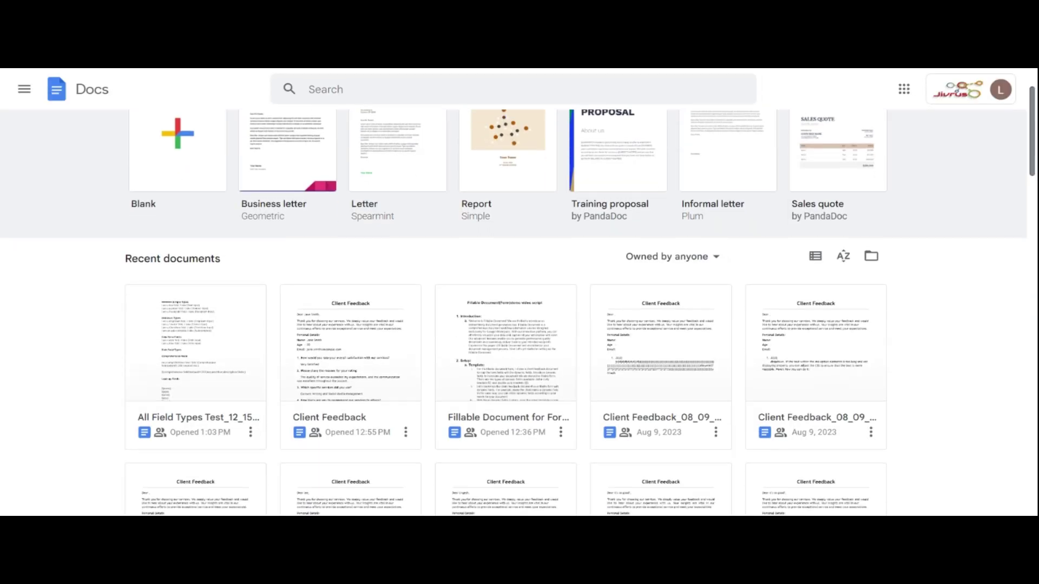
left_click(345, 361)
scroll(1008, 298, "down", 10)
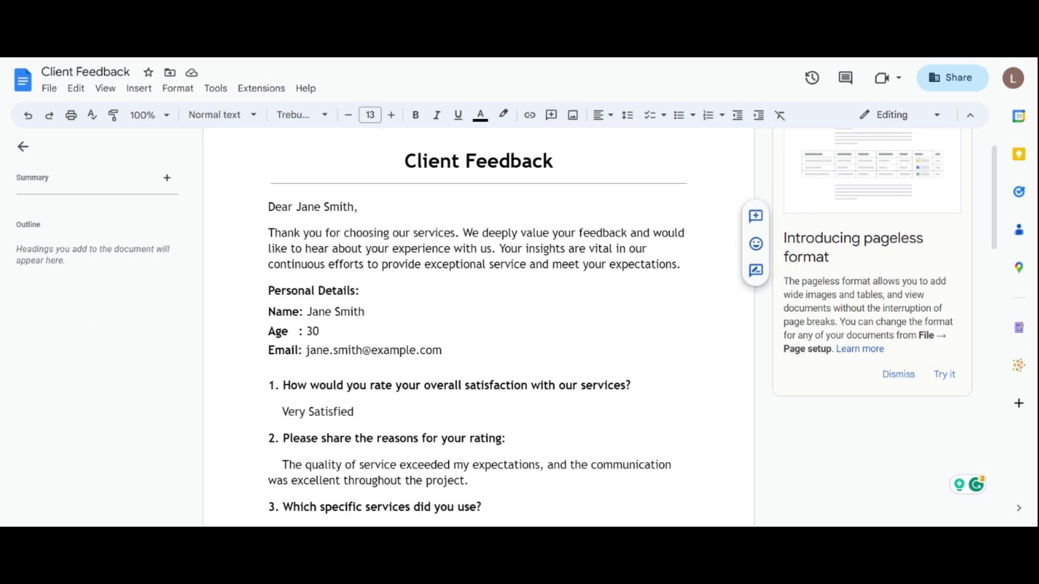
Replace the sample greeting name, Name and age values with ${Client Name} and ${age}
type("${")
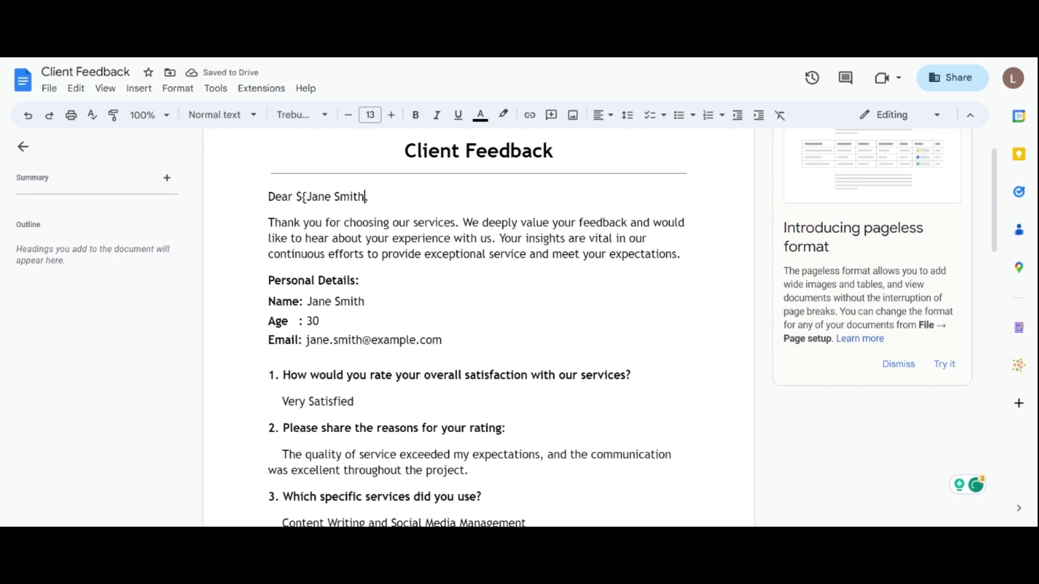
key("ctrl+shift+Right")
key("ctrl+shift+Right")
type("}Client Name")
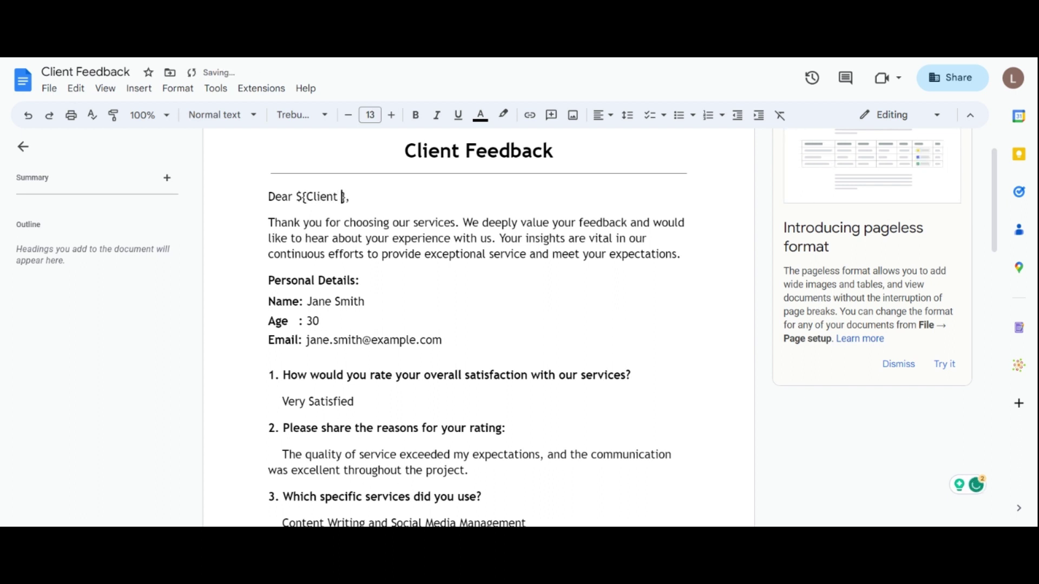
left_click(366, 301)
key("ctrl+shift+Left")
key("ctrl+shift+Left")
type("${Client Name}")
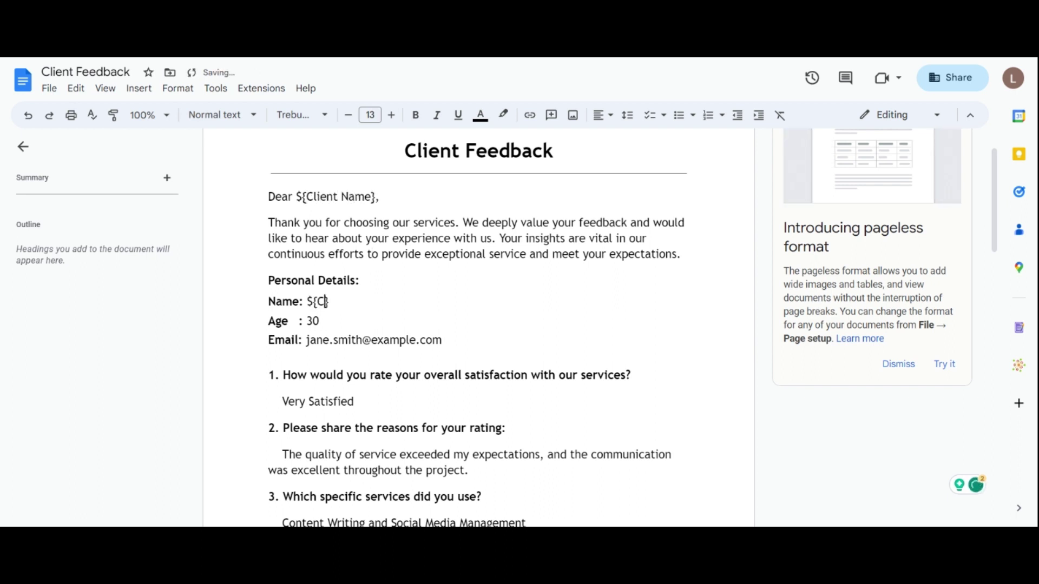
key("Down")
key("ctrl+shift+Left")
type("${age}")
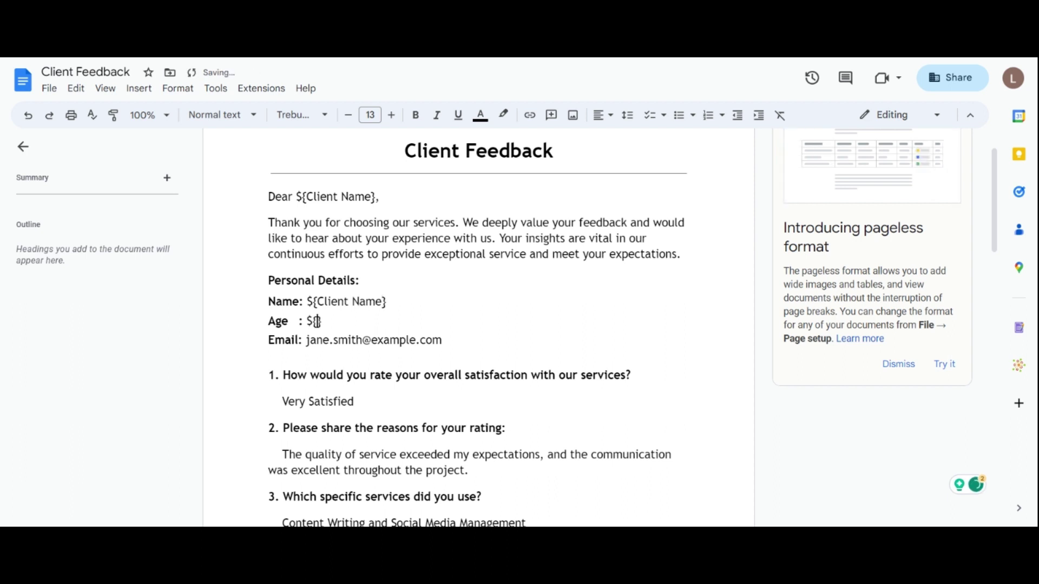
Replace the sample email and 'Very Satisfied' answer with ${email_address} and ${rating}
left_click(306, 340)
type("${")
key("End")
key("BackSpace")
key("BackSpace")
key("BackSpace")
key("BackSpace")
key("BackSpace")
key("BackSpace")
key("BackSpace")
key("BackSpace")
key("BackSpace")
key("BackSpace")
key("BackSpace")
key("BackSpace")
key("BackSpace")
key("BackSpace")
key("BackSpace")
key("BackSpace")
key("BackSpace")
key("BackSpace")
key("BackSpace")
key("BackSpace")
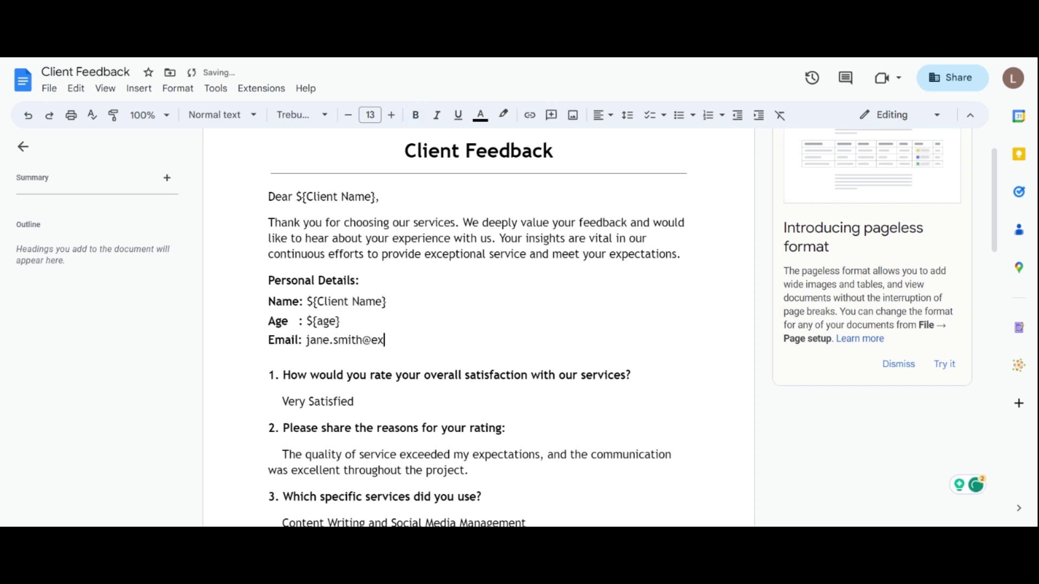
type("email_address}")
left_click_drag(282, 402, 354, 401)
key("BackSpace")
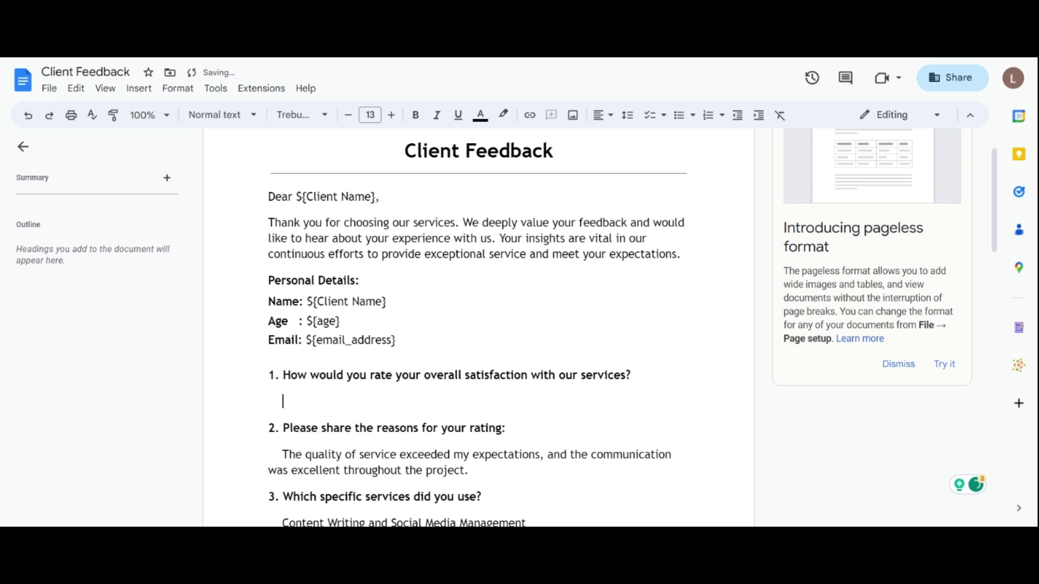
type("${rating}")
Replace the reasons and services answers with ${reason_for_rating} and ${specific_services}
left_click(485, 496)
key("Up")
key("BackSpace")
key("BackSpace")
key("BackSpace")
key("BackSpace")
key("BackSpace")
key("BackSpace")
key("BackSpace")
key("BackSpace")
key("BackSpace")
key("BackSpace")
key("BackSpace")
key("BackSpace")
key("BackSpace")
key("BackSpace")
key("BackSpace")
key("BackSpace")
key("BackSpace")
key("BackSpace")
key("BackSpace")
key("BackSpace")
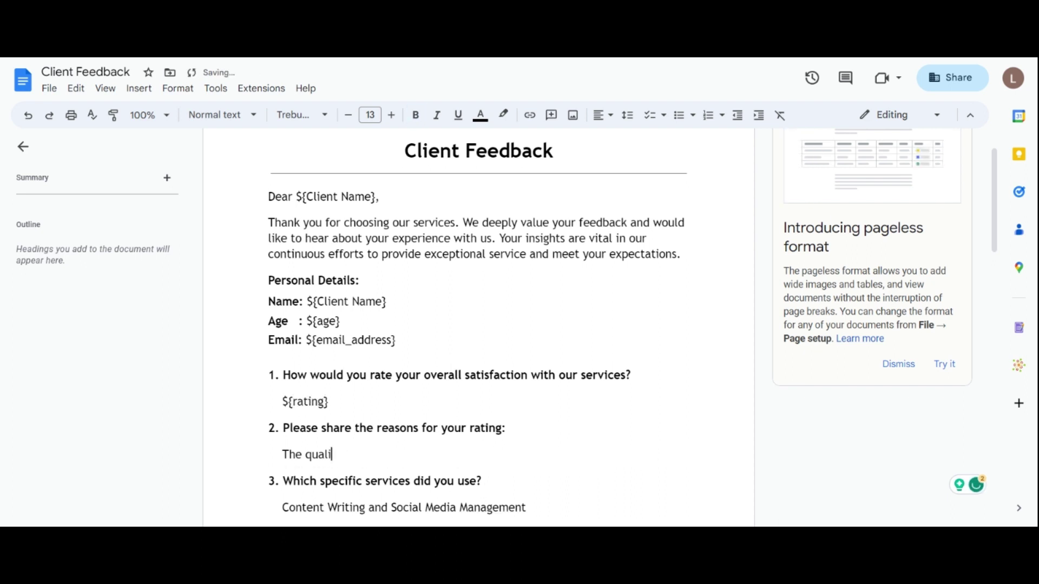
type("${reason_for_rating}")
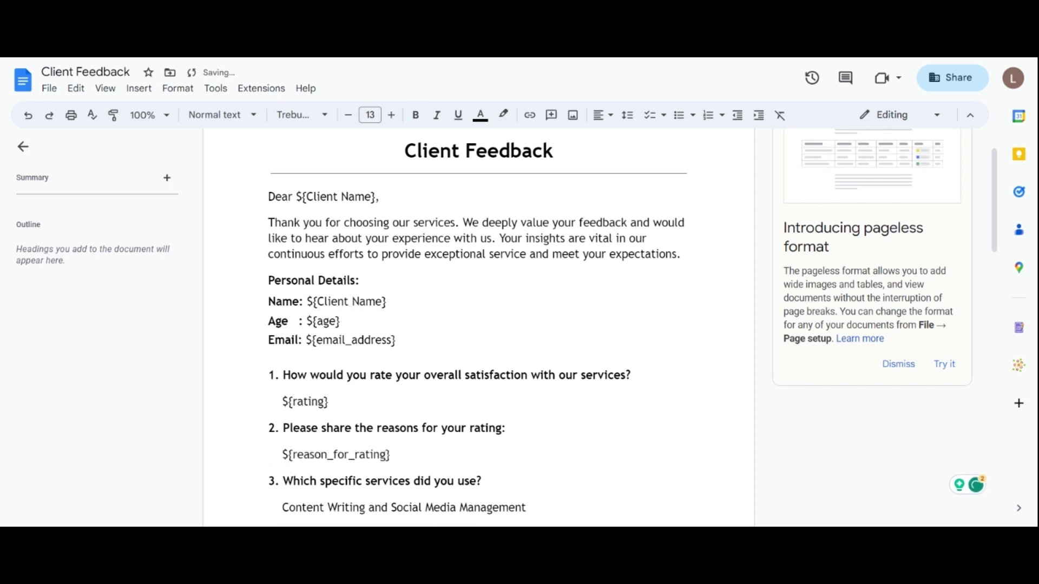
key("Down")
key("Down")
key("End")
key("BackSpace")
key("BackSpace")
key("BackSpace")
key("BackSpace")
key("BackSpace")
key("BackSpace")
key("BackSpace")
key("BackSpace")
key("BackSpace")
key("BackSpace")
key("BackSpace")
key("BackSpace")
key("BackSpace")
key("BackSpace")
key("BackSpace")
key("BackSpace")
key("BackSpace")
key("BackSpace")
key("BackSpace")
key("BackSpace")
key("BackSpace")
key("BackSpace")
key("BackSpace")
key("BackSpace")
key("BackSpace")
key("BackSpace")
key("BackSpace")
key("BackSpace")
key("BackSpace")
key("BackSpace")
key("BackSpace")
key("BackSpace")
key("BackSpace")
key("BackSpace")
key("BackSpace")
key("BackSpace")
key("BackSpace")
key("BackSpace")
key("BackSpace")
key("BackSpace")
type("${}")
key("Left")
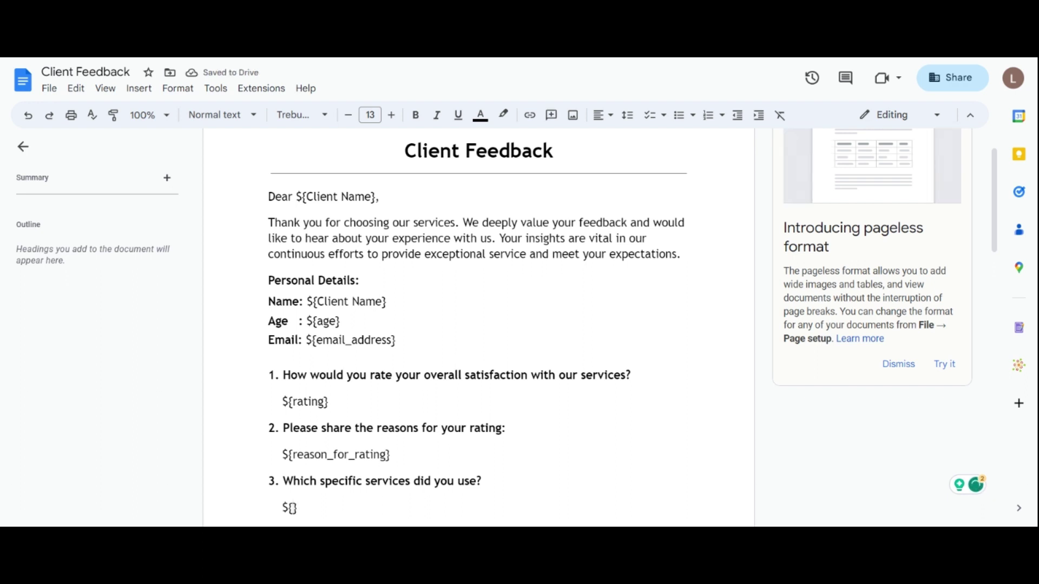
type("specific_services")
key("Up")
key("Up")
key("Up")
key("Up")
key("Up")
key("Up")
key("Up")
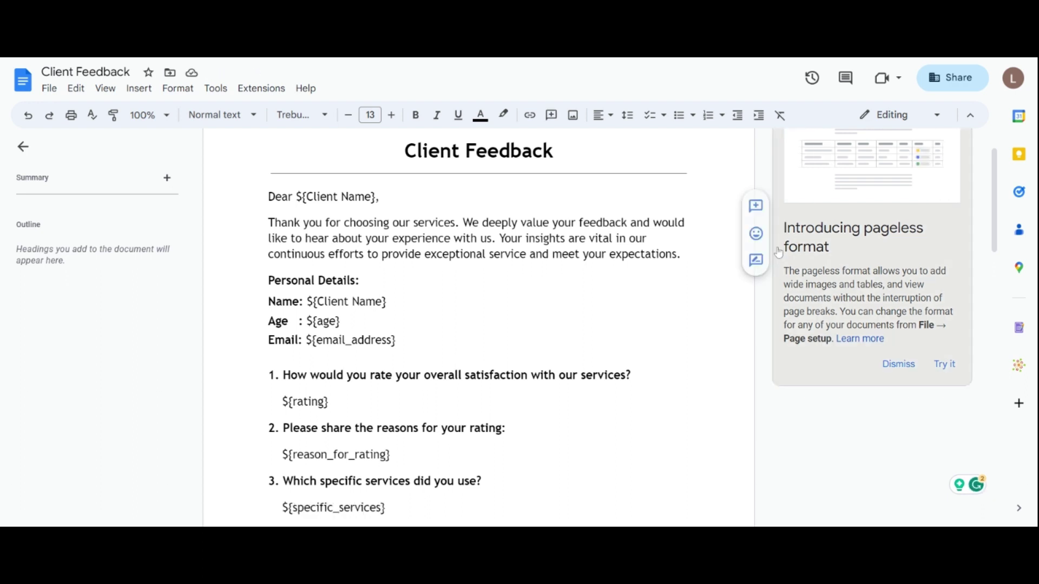
scroll(998, 203, "down", 1)
left_click_drag(998, 203, 960, 157)
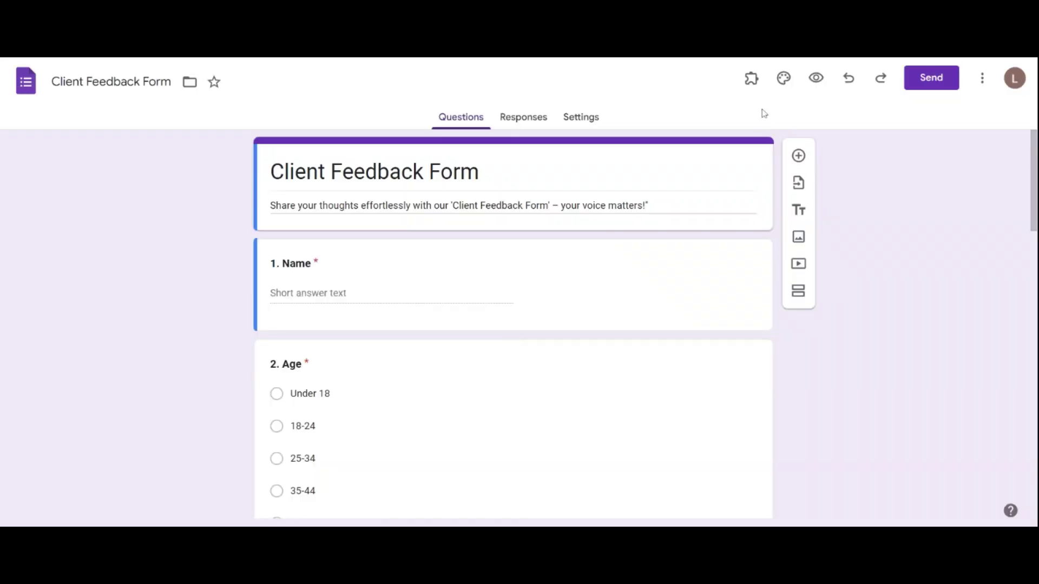
Launch and start the Fillable Document add-on, then choose Manual Setup
left_click(751, 79)
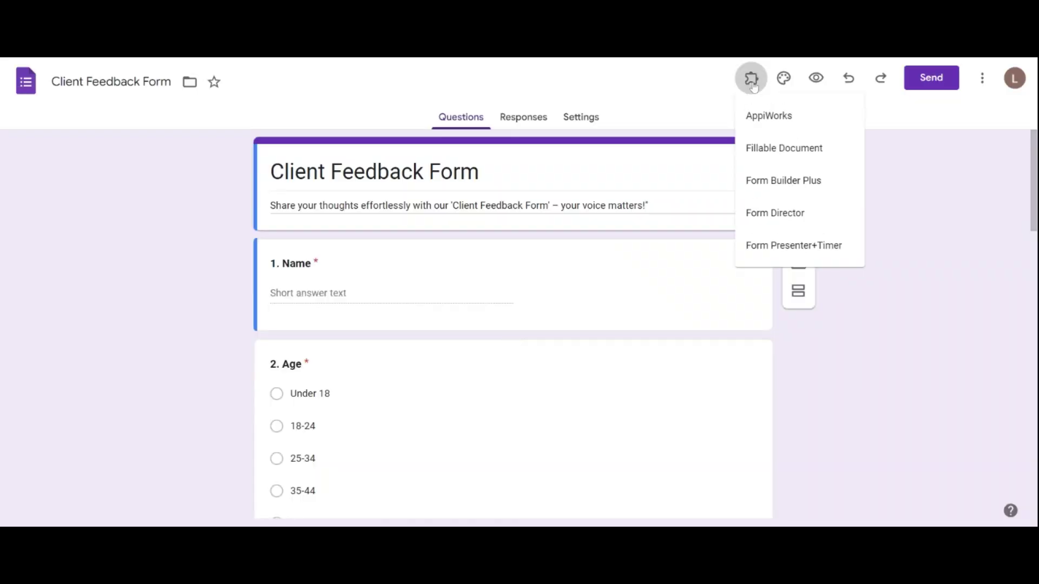
left_click(774, 147)
left_click(487, 145)
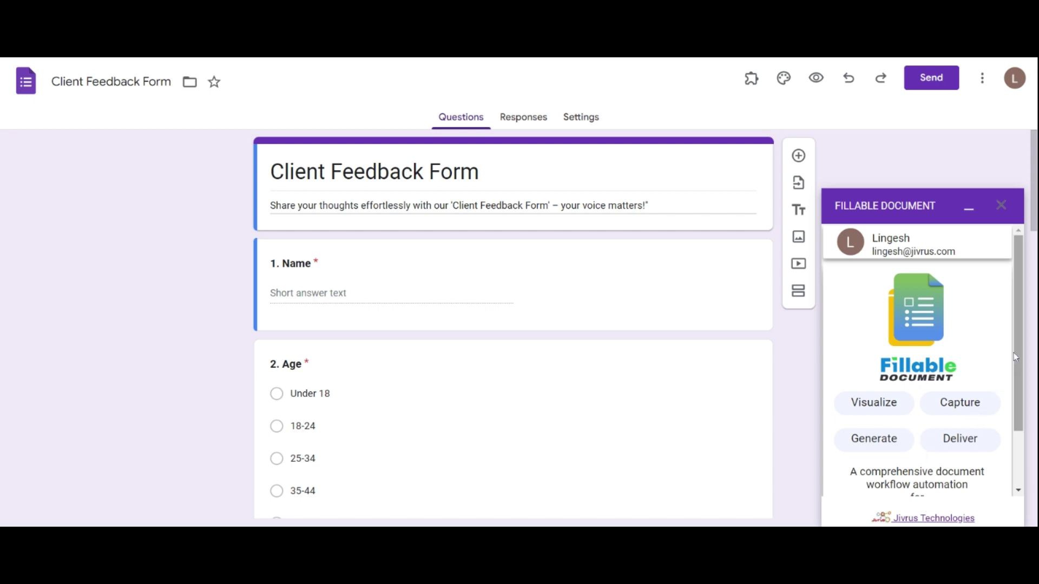
left_click_drag(1016, 356, 1027, 430)
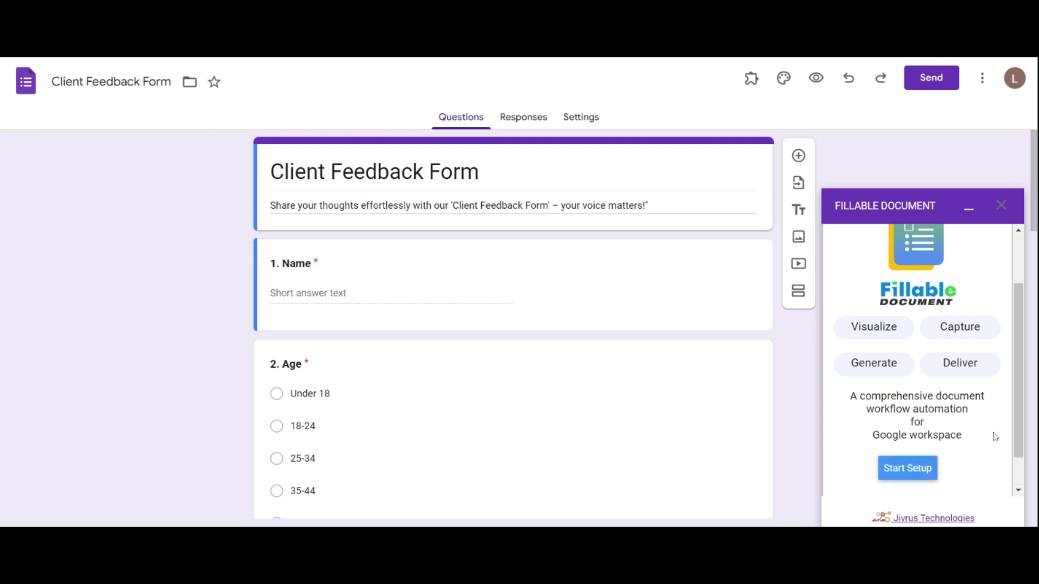
scroll(1017, 398, "down", 1)
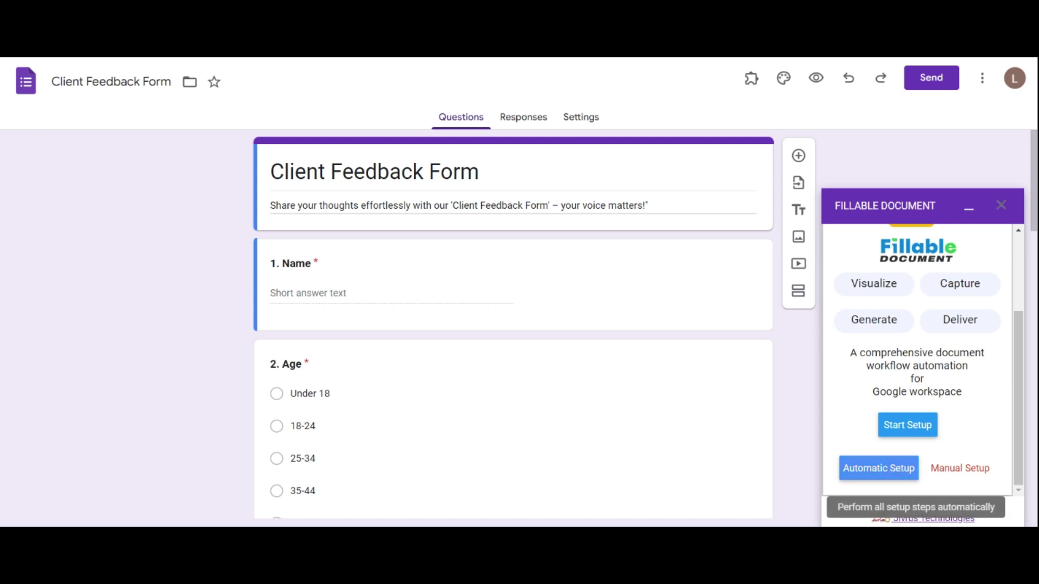
left_click(963, 468)
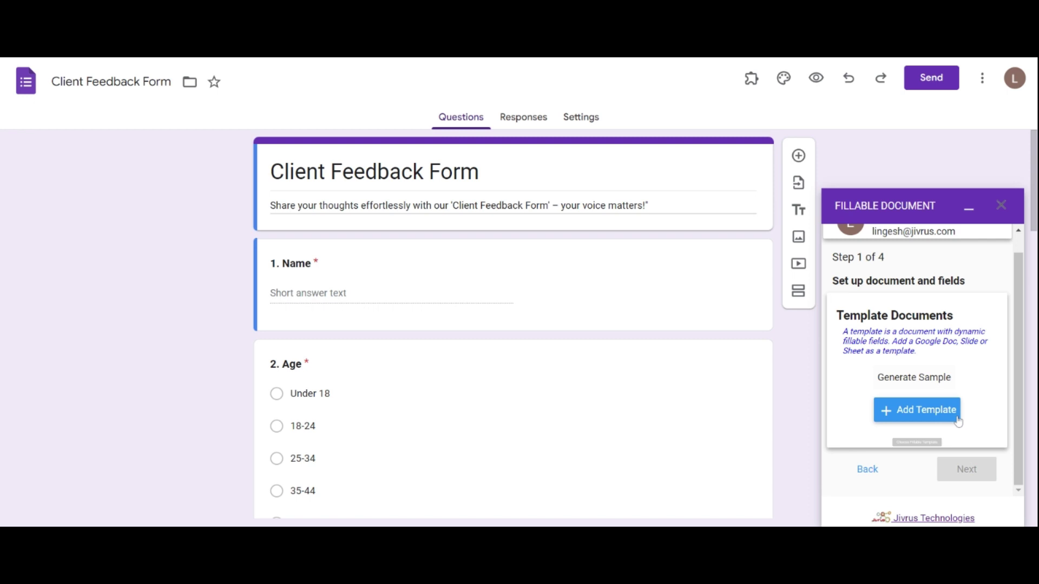
Open the template chooser, close it without picking a file, and return to the add-on home
left_click(921, 412)
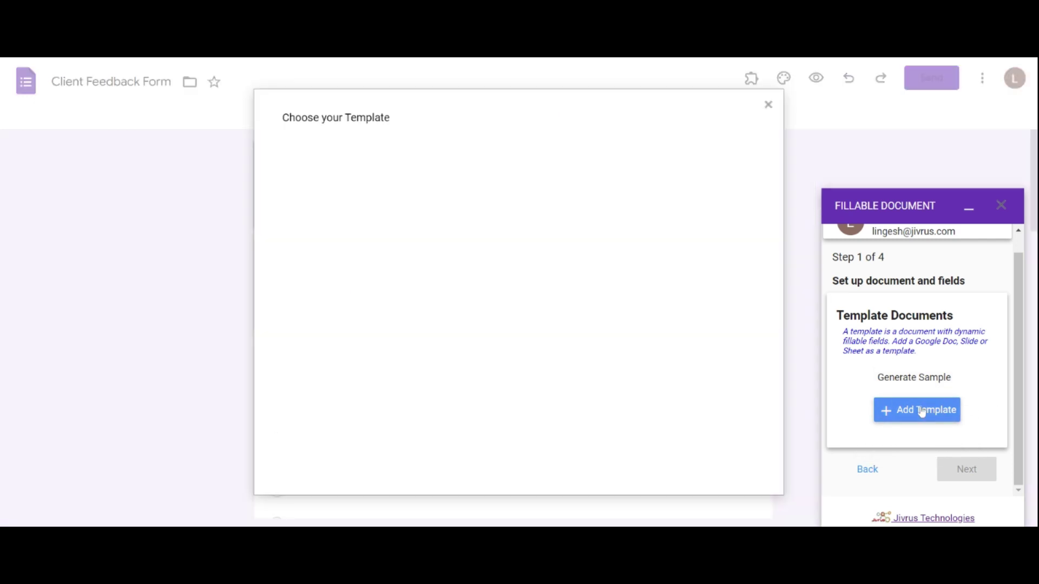
left_click(768, 105)
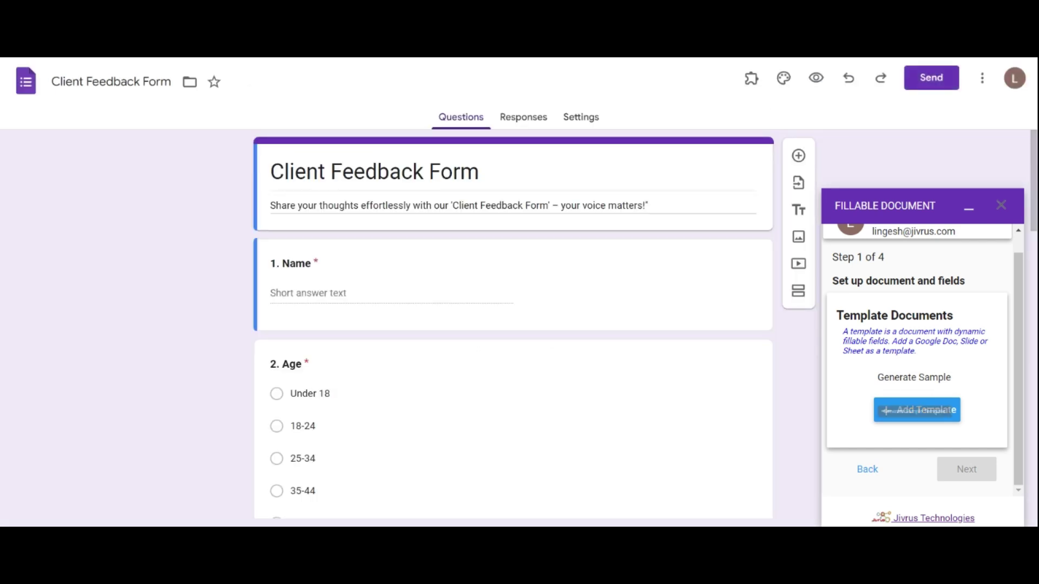
left_click(865, 469)
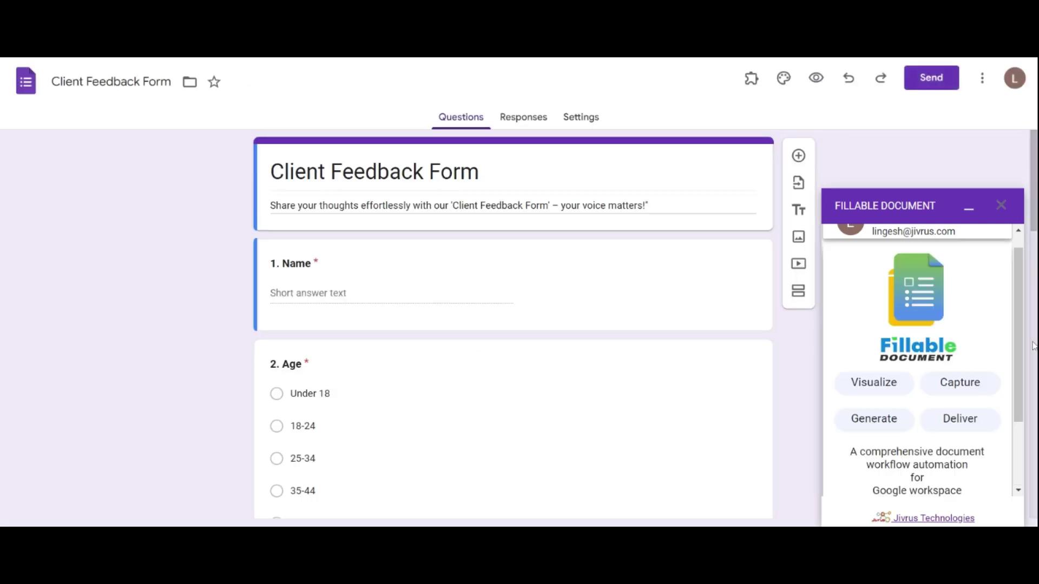
Run Automatic Setup and let it configure the spreadsheet, folder and form fields
scroll(973, 379, "down", 3)
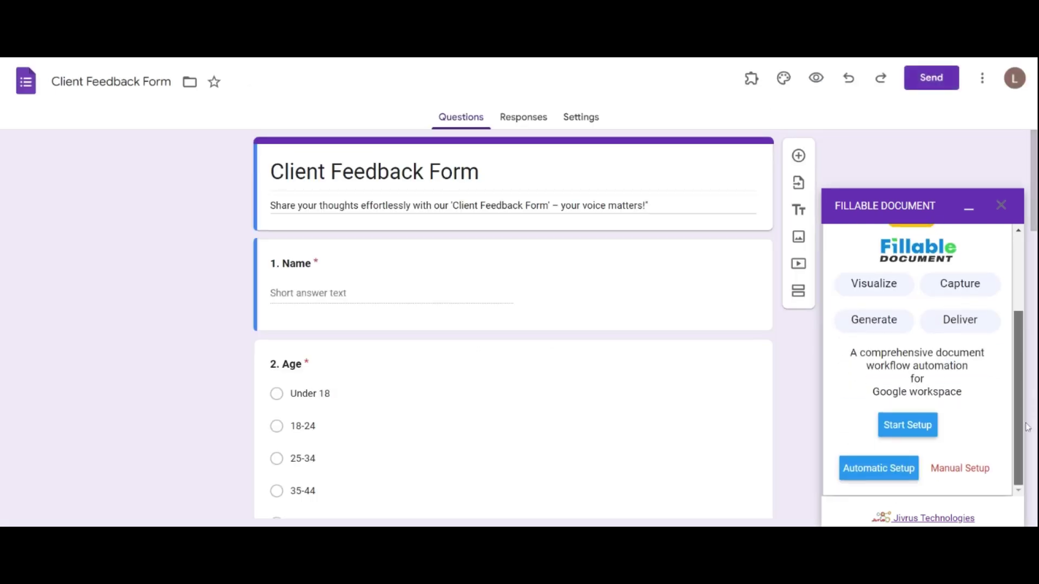
left_click(862, 477)
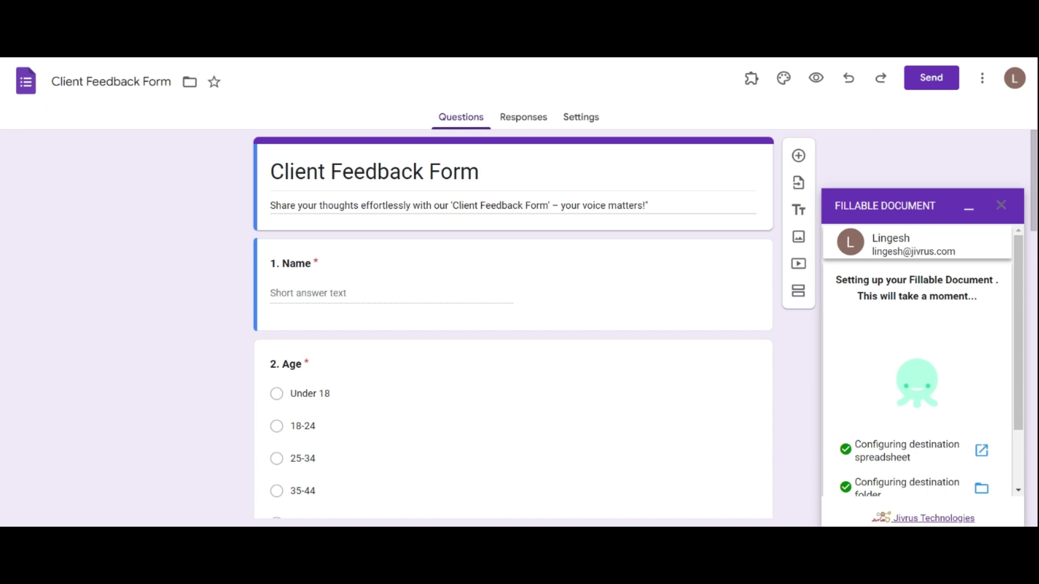
scroll(1023, 371, "down", 1)
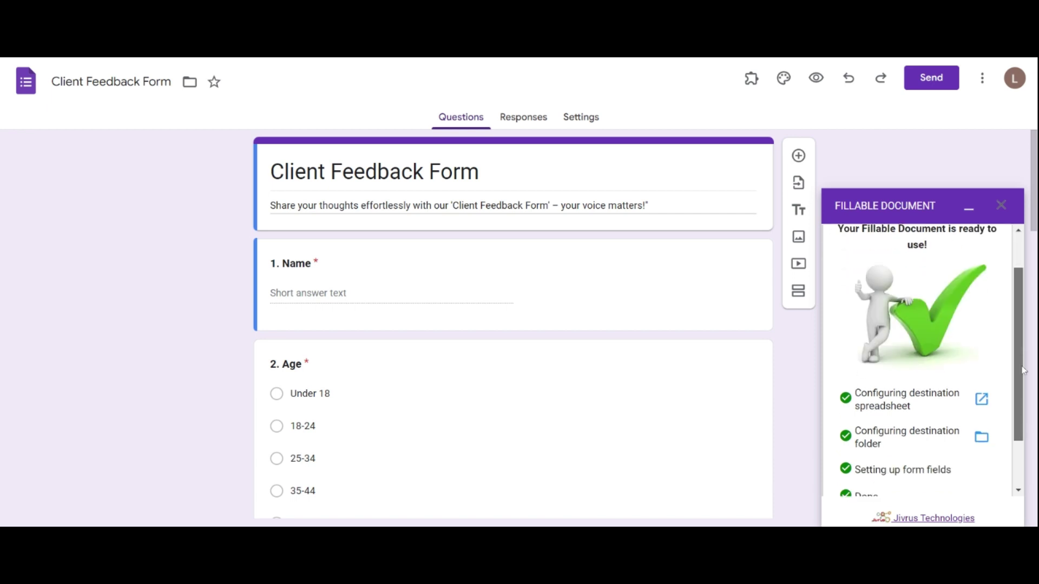
scroll(1023, 371, "down", 2)
Continue to Template Documents, then dismiss the sample-template and template chooser dialogs without choosing one
left_click(912, 468)
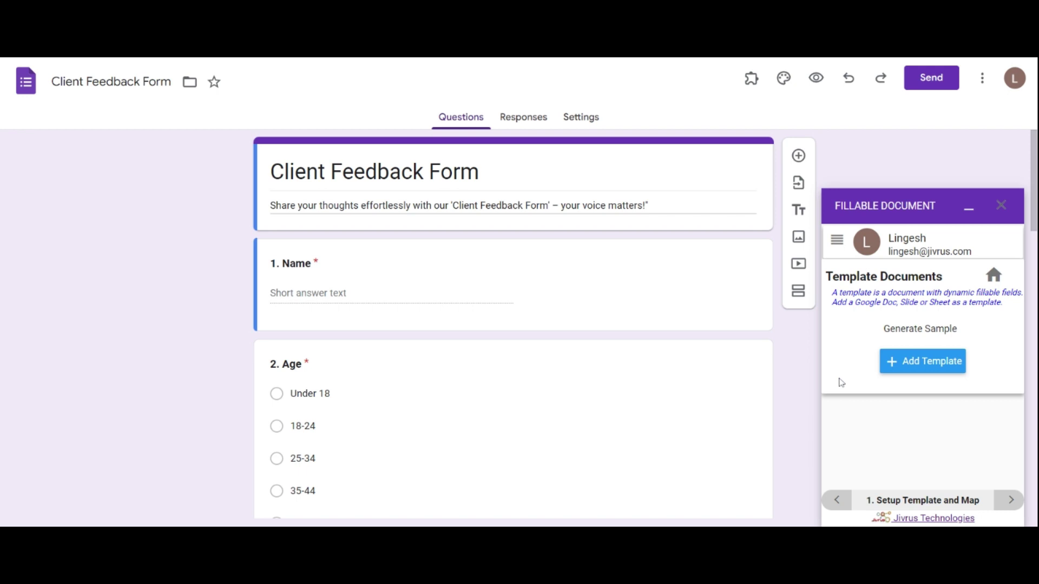
left_click(925, 330)
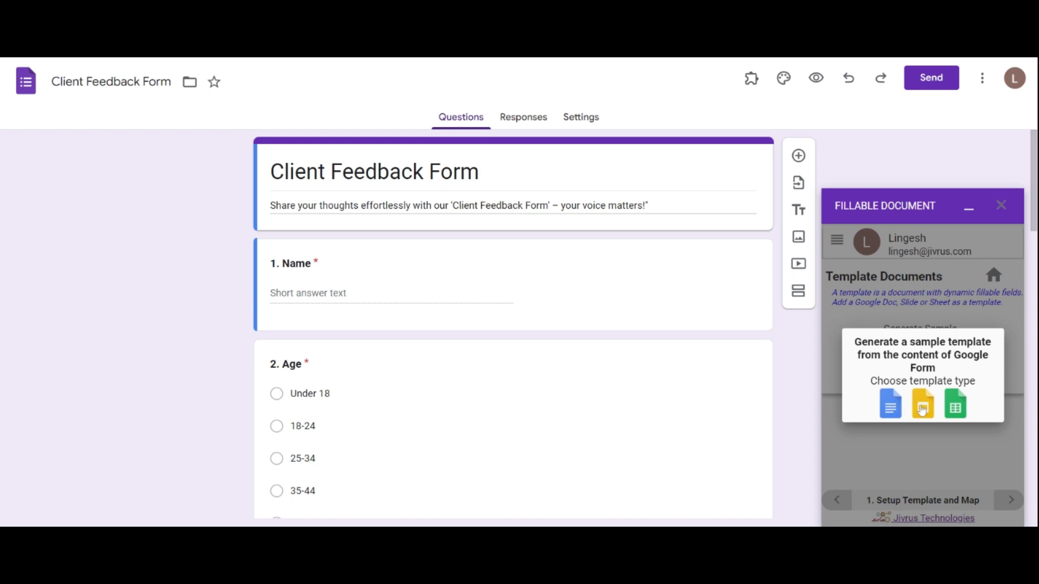
left_click(907, 449)
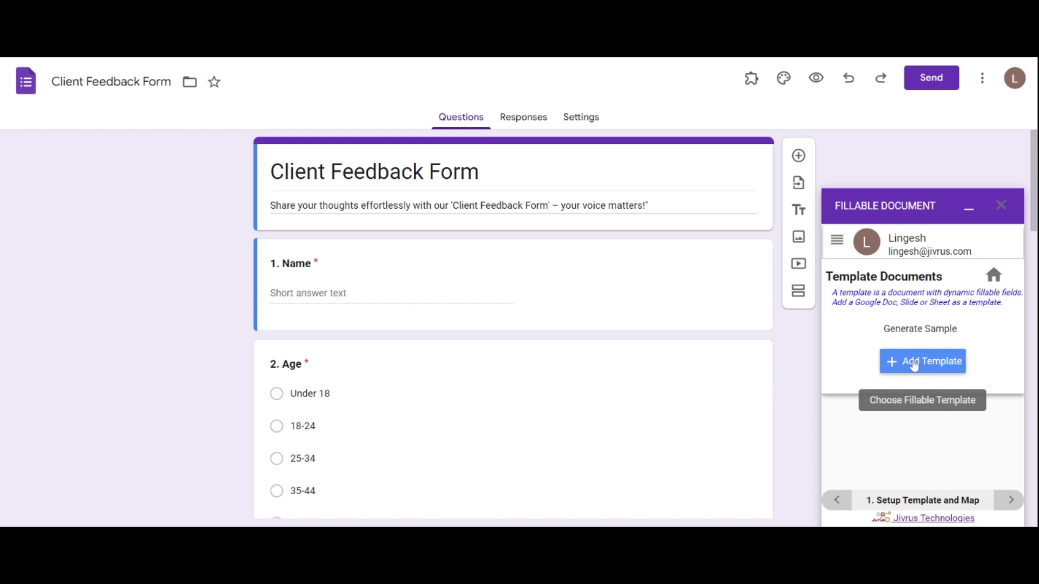
left_click(914, 364)
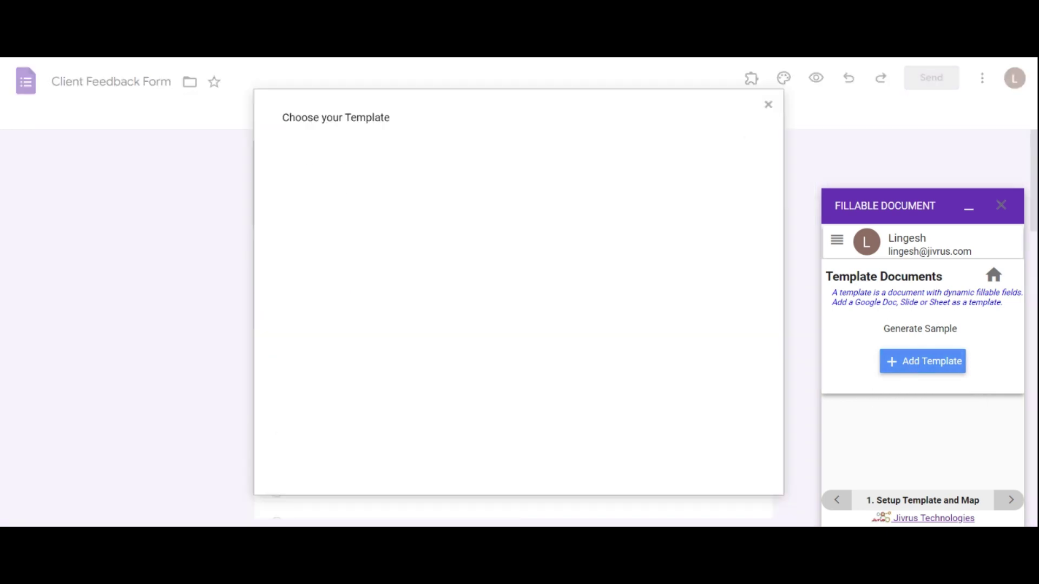
key("Escape")
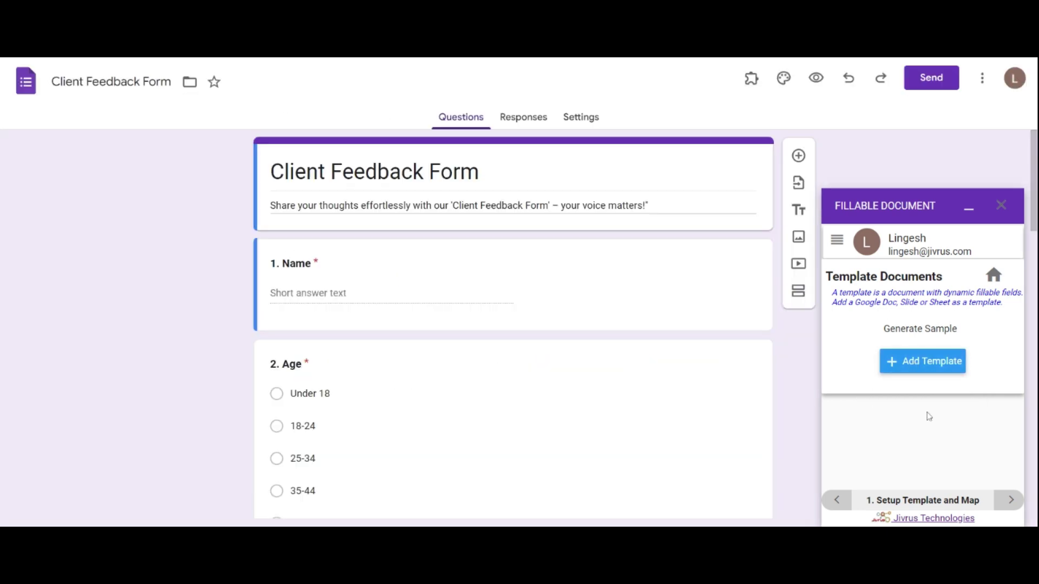
Select the Client Feedback document as the template and reload to detect its 9 fields
left_click(914, 364)
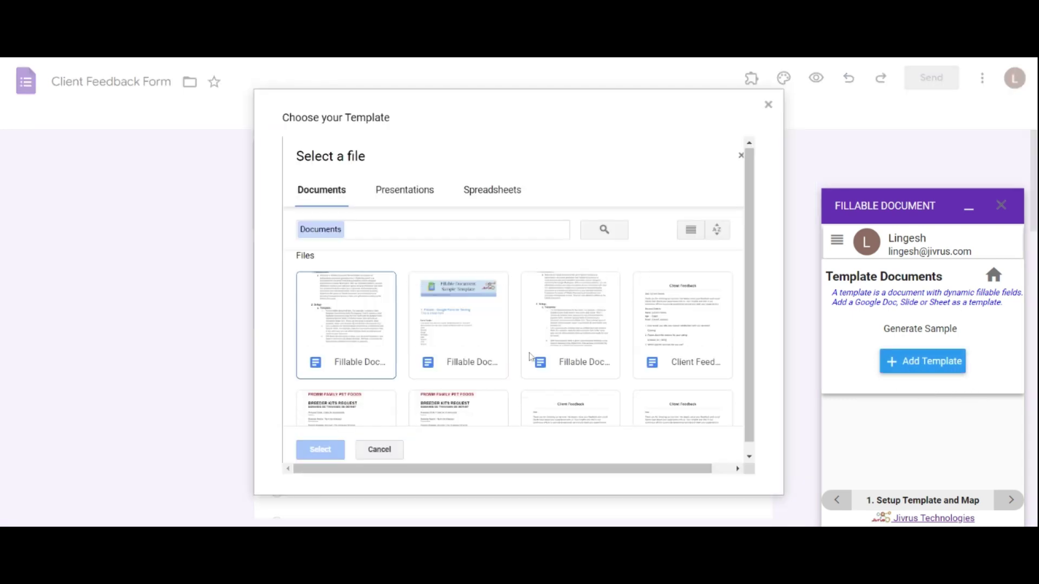
left_click(672, 334)
left_click(320, 450)
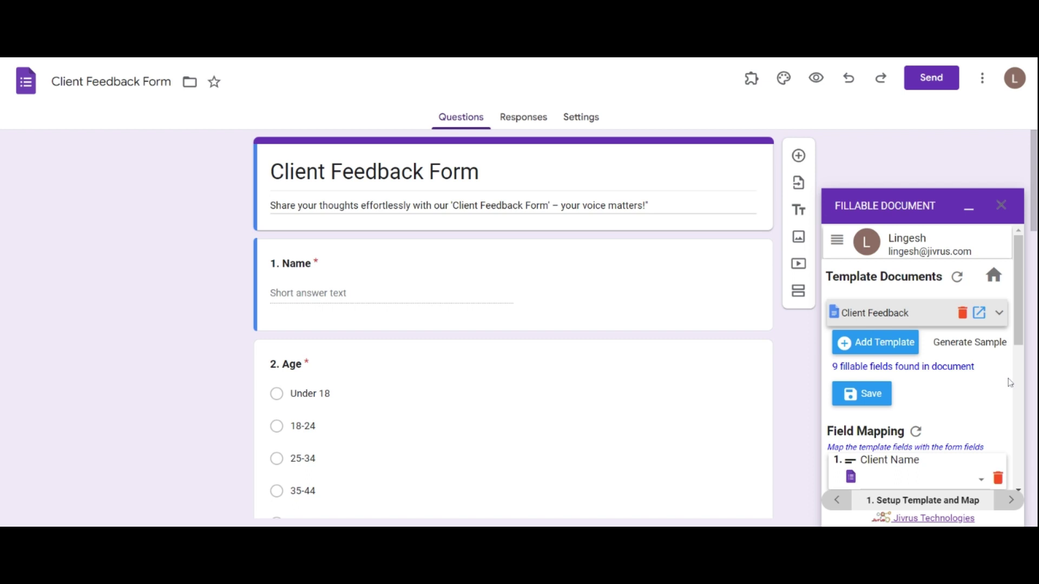
left_click(956, 277)
Enable Microsoft Word (.docx) and Open Document (.odt) outputs for the Client Feedback template
left_click(999, 312)
left_click_drag(1017, 299, 1020, 329)
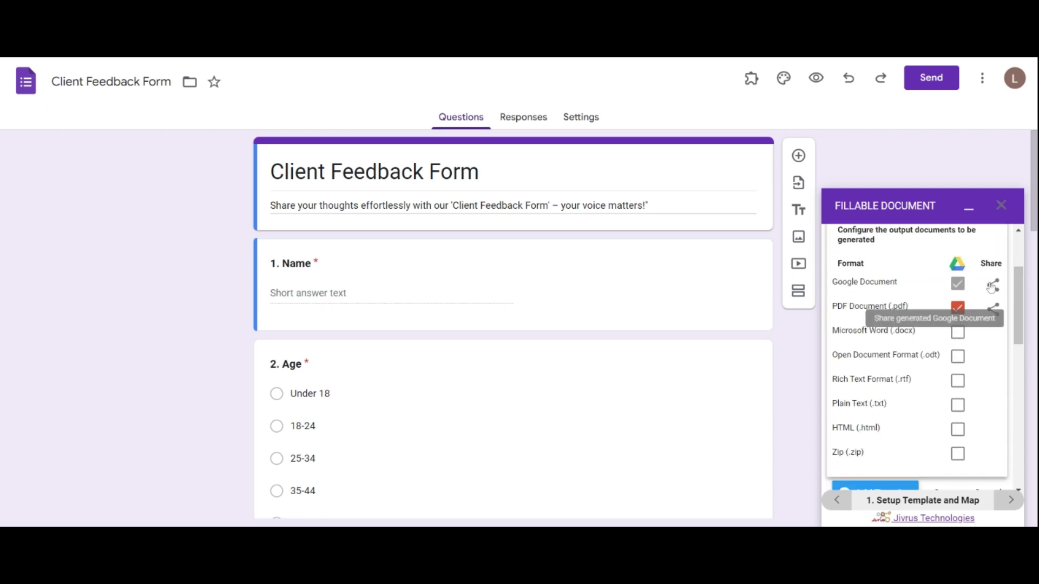
left_click(958, 334)
left_click(957, 357)
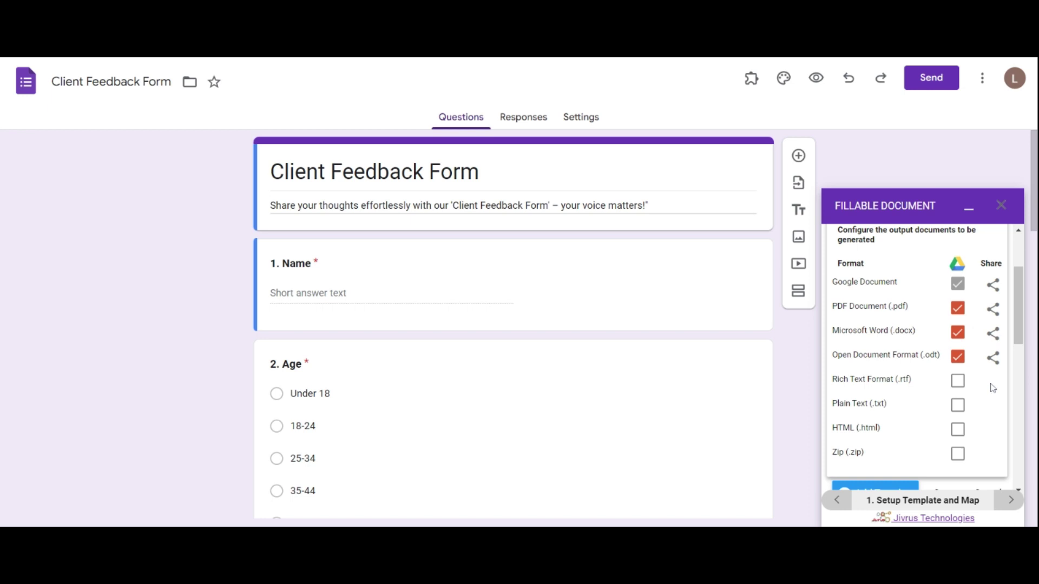
scroll(1012, 374, "up", 1)
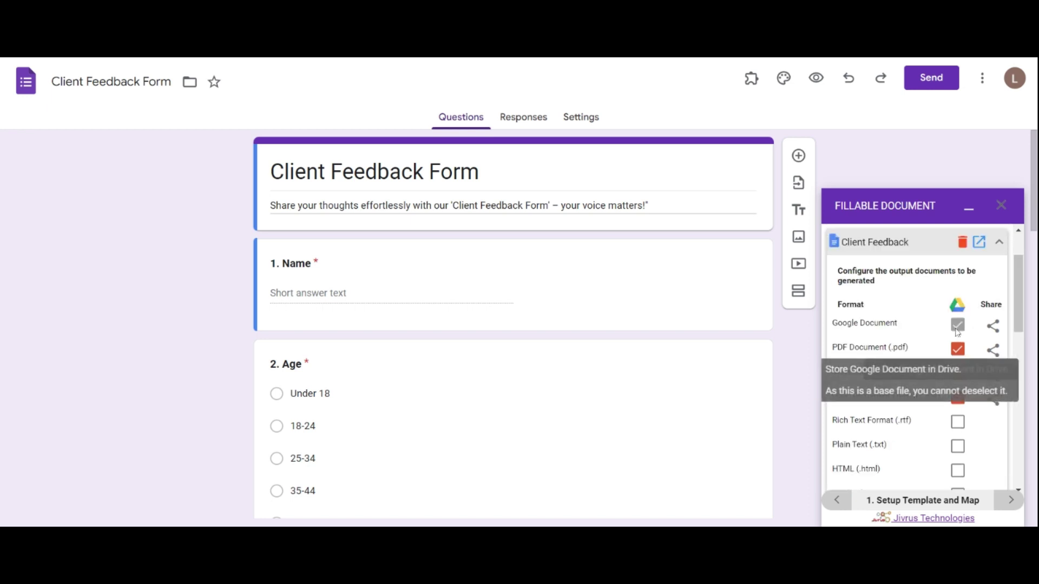
left_click(994, 328)
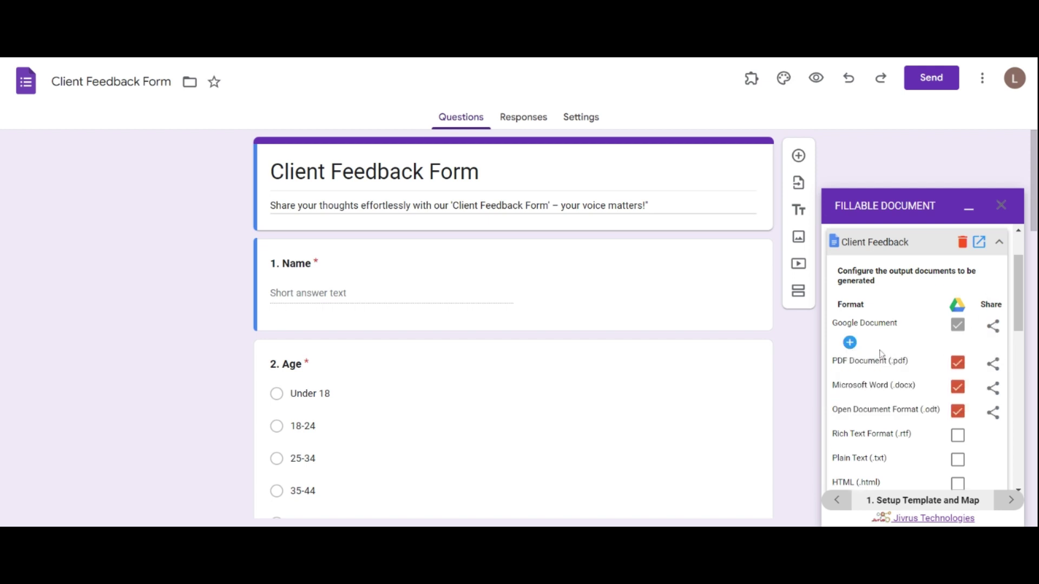
Share the Google Document output with the recipient's e-mail address as Viewer
left_click(850, 343)
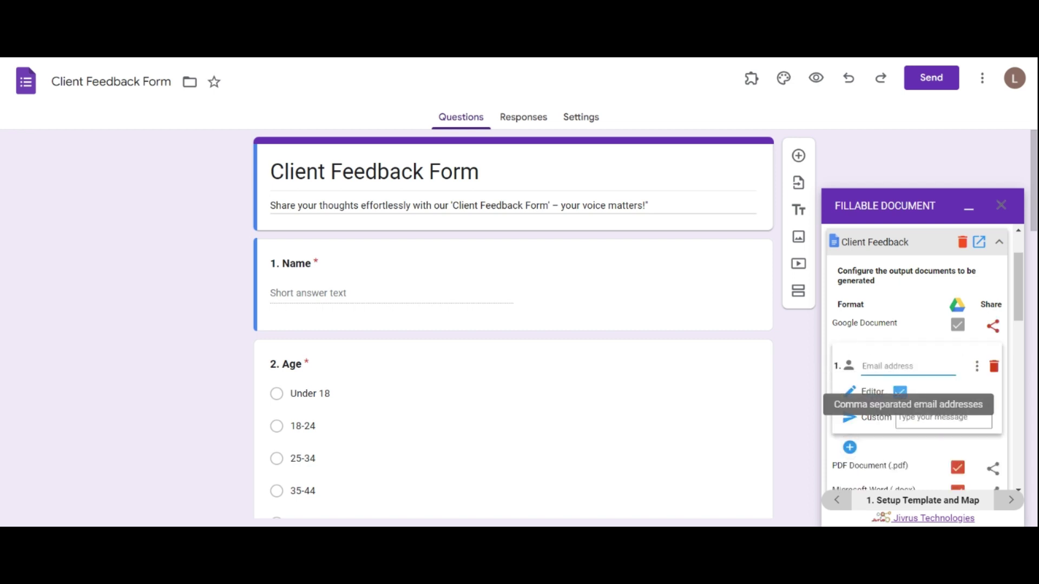
key("ctrl+v")
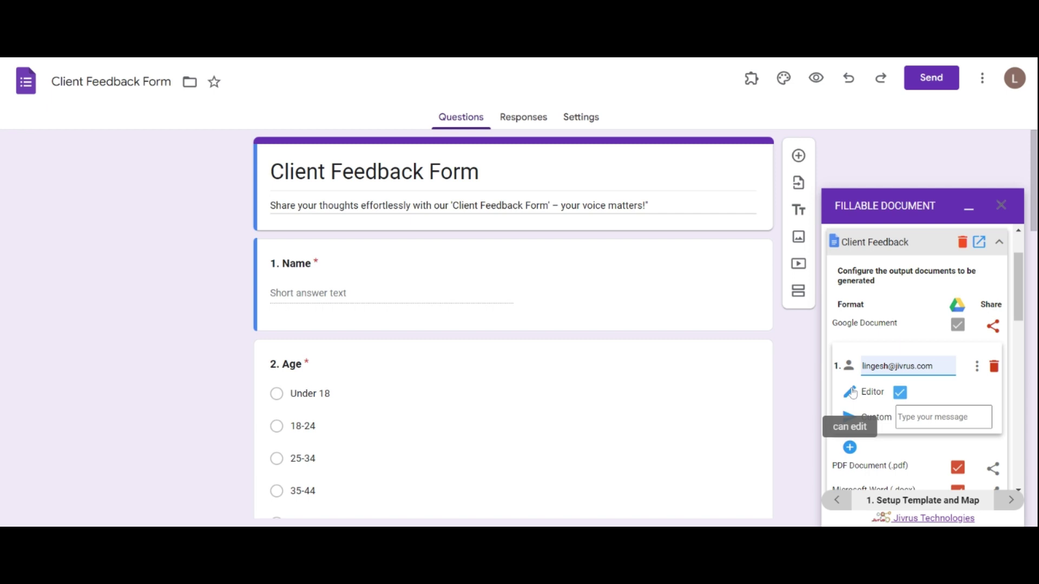
left_click(852, 393)
left_click(861, 426)
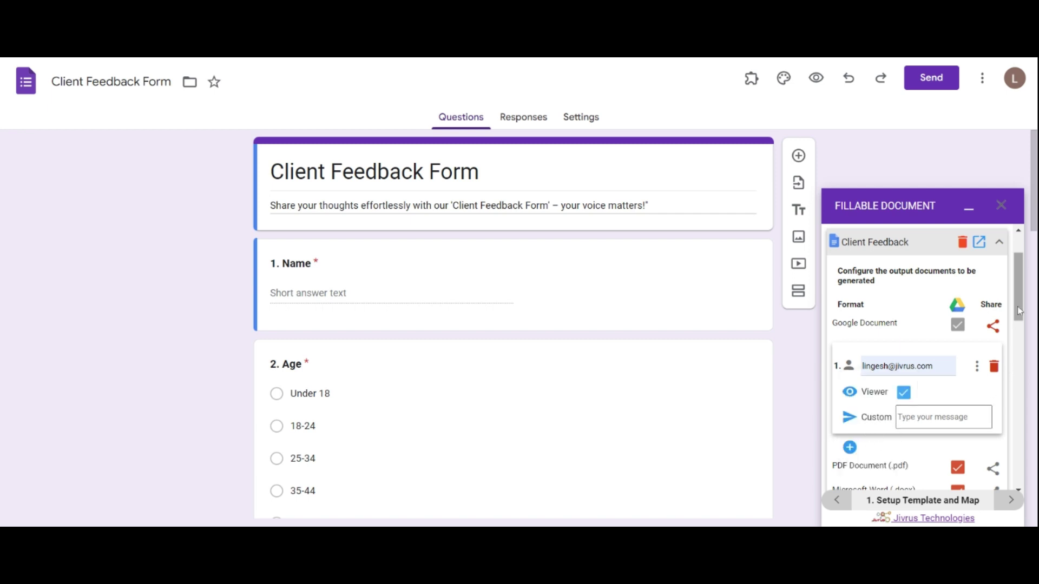
scroll(1017, 306, "down", 2)
left_click(992, 264)
Collapse the output format options and save the template configuration
scroll(1016, 282, "up", 3)
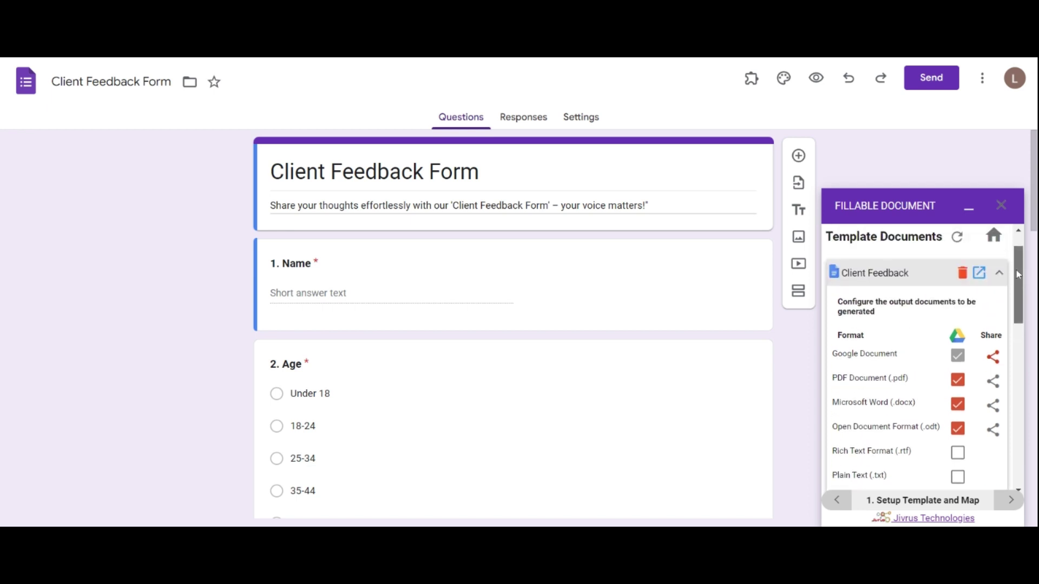
left_click(998, 273)
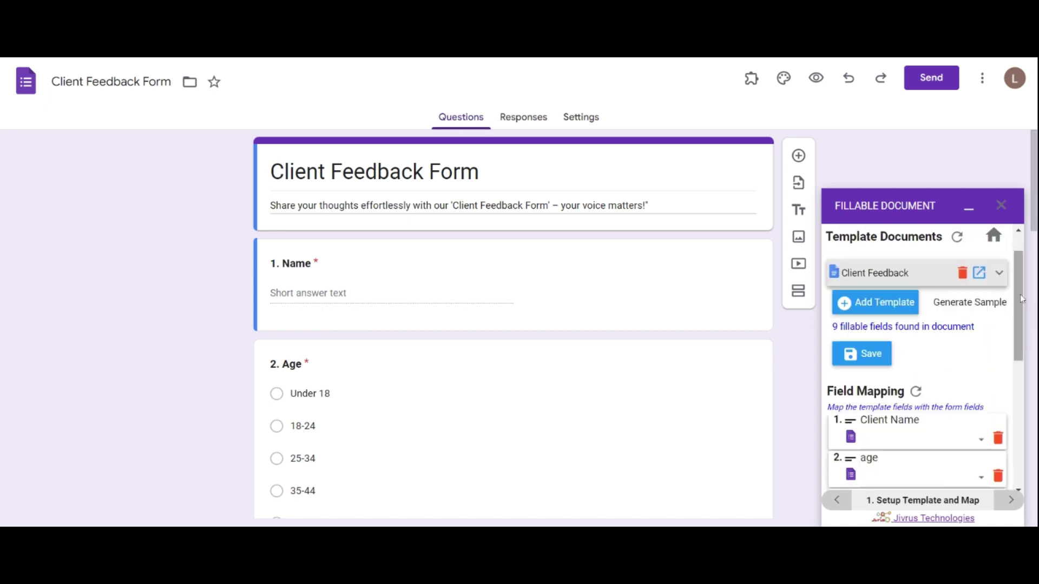
left_click(869, 355)
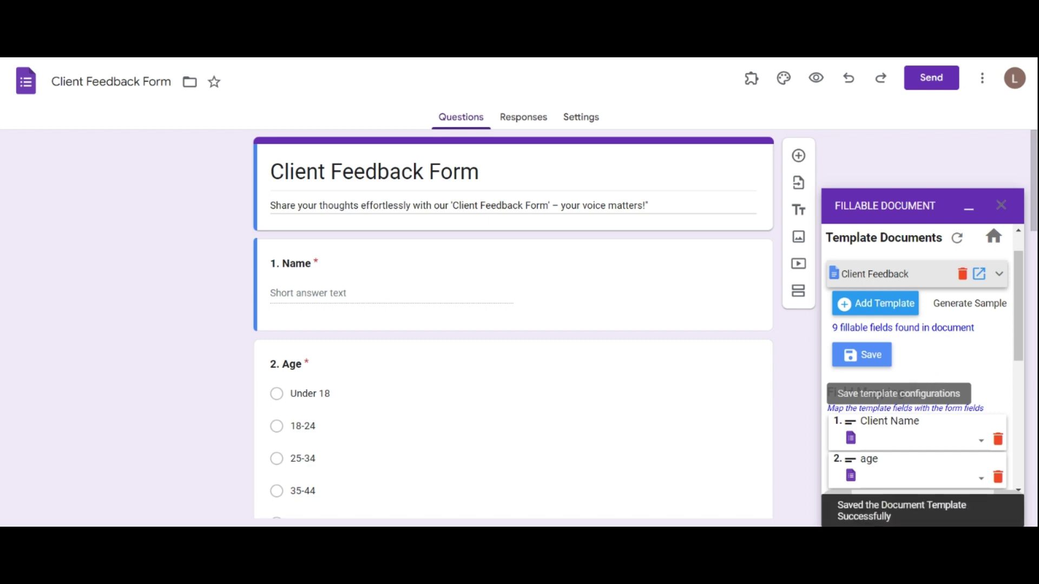
left_click_drag(1018, 353, 1032, 412)
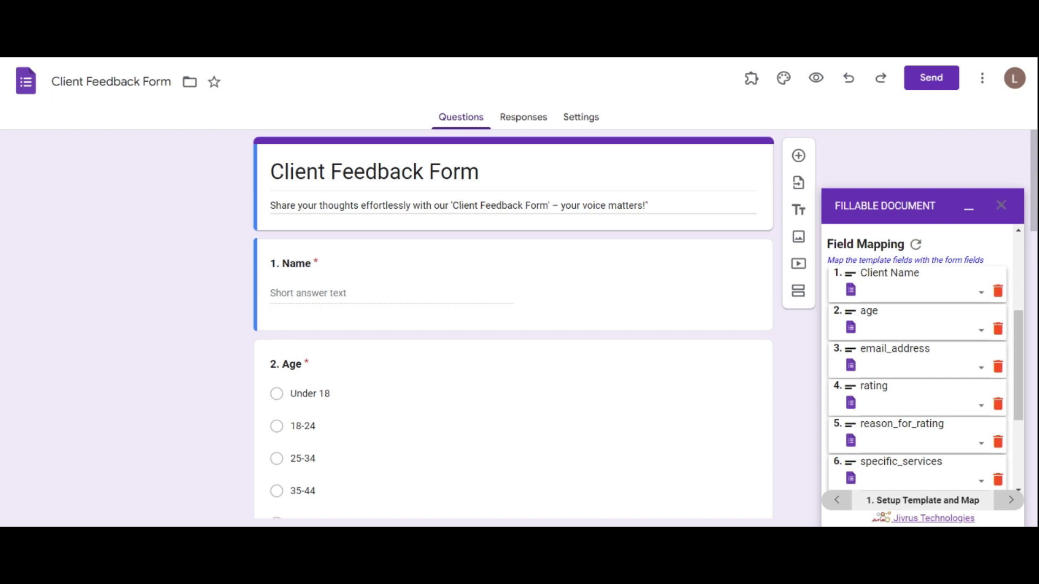
left_click(487, 368)
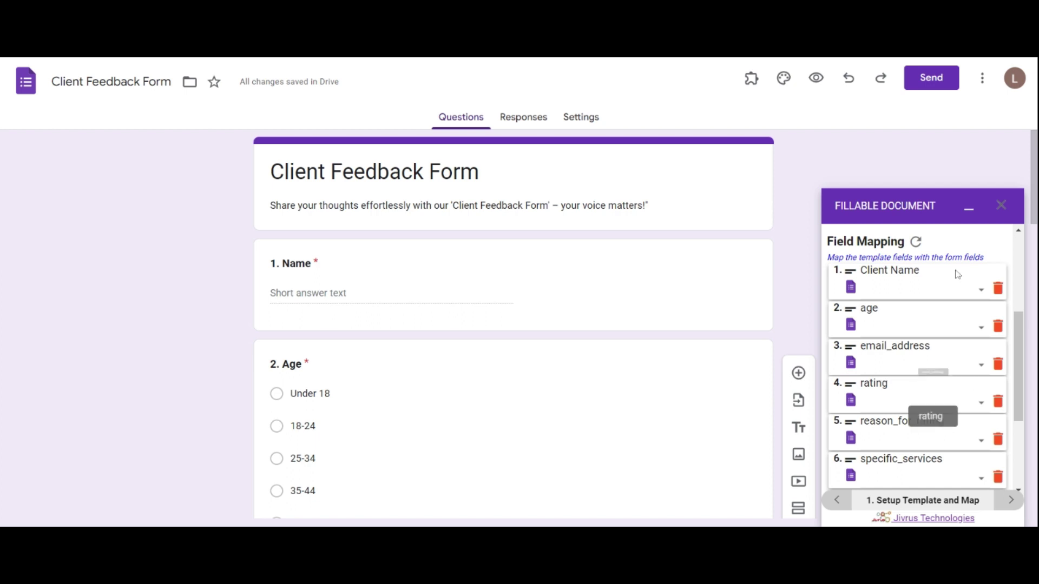
left_click(936, 287)
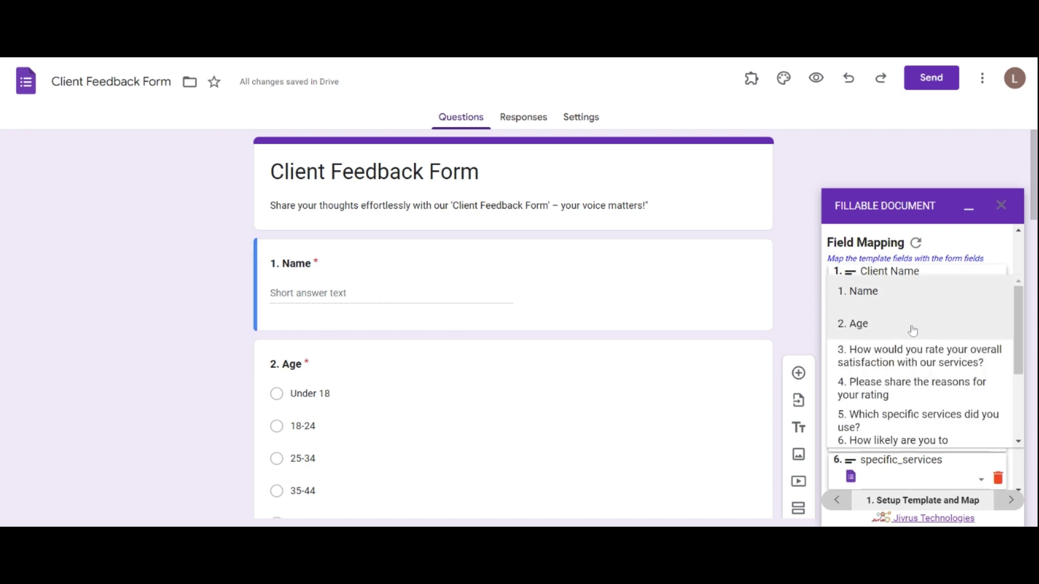
left_click_drag(1016, 320, 1010, 391)
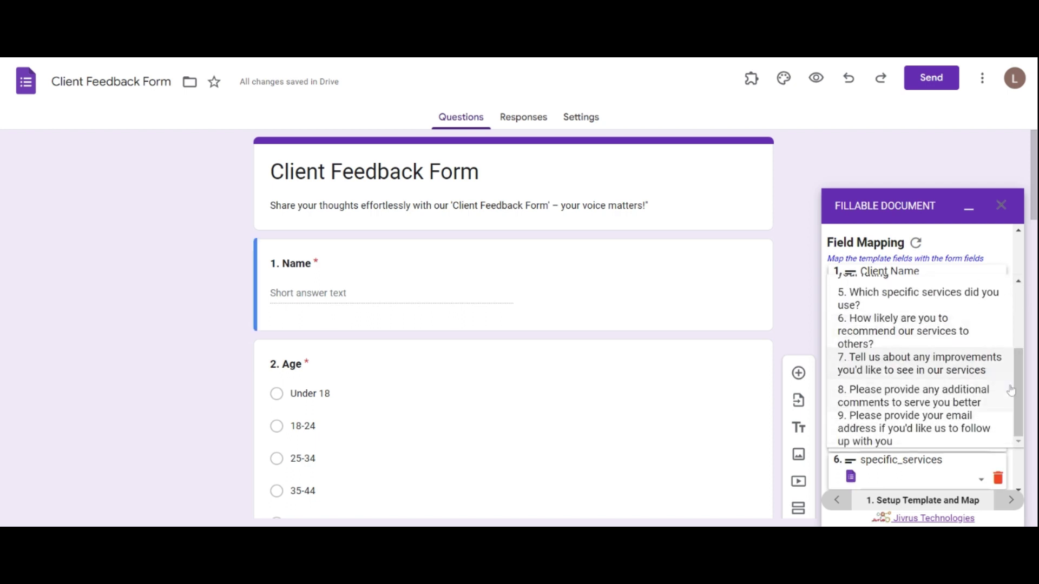
scroll(1010, 390, "up", 5)
left_click(985, 272)
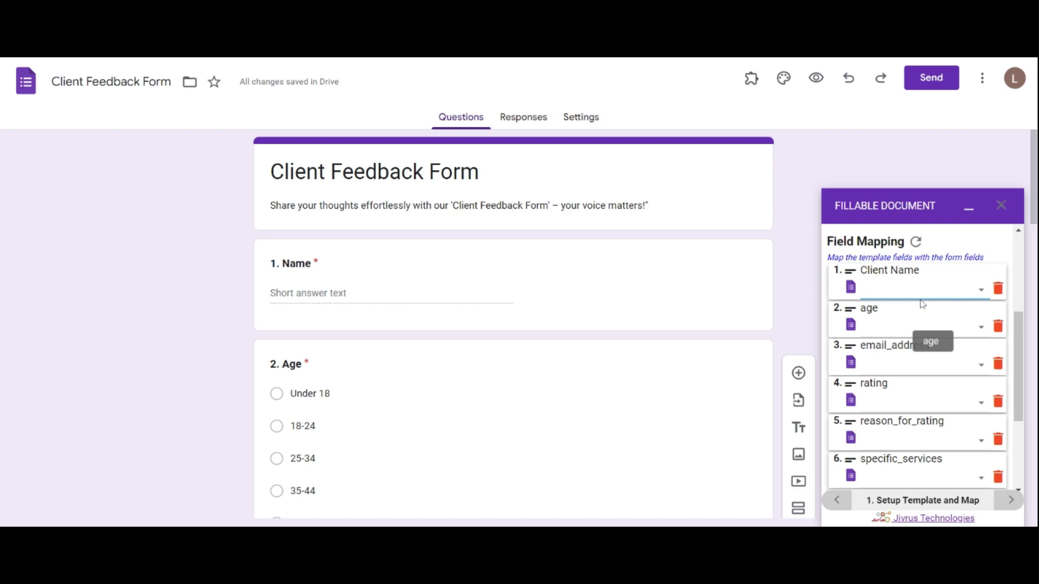
Map Client Name, age, email_address, rating and reason_for_rating to their matching form questions
left_click(916, 302)
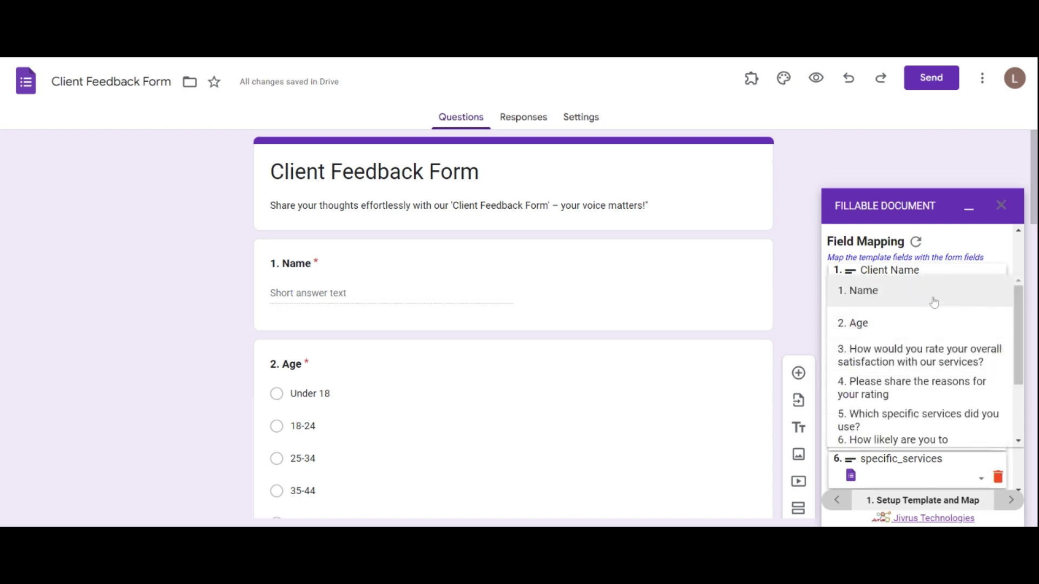
left_click(870, 302)
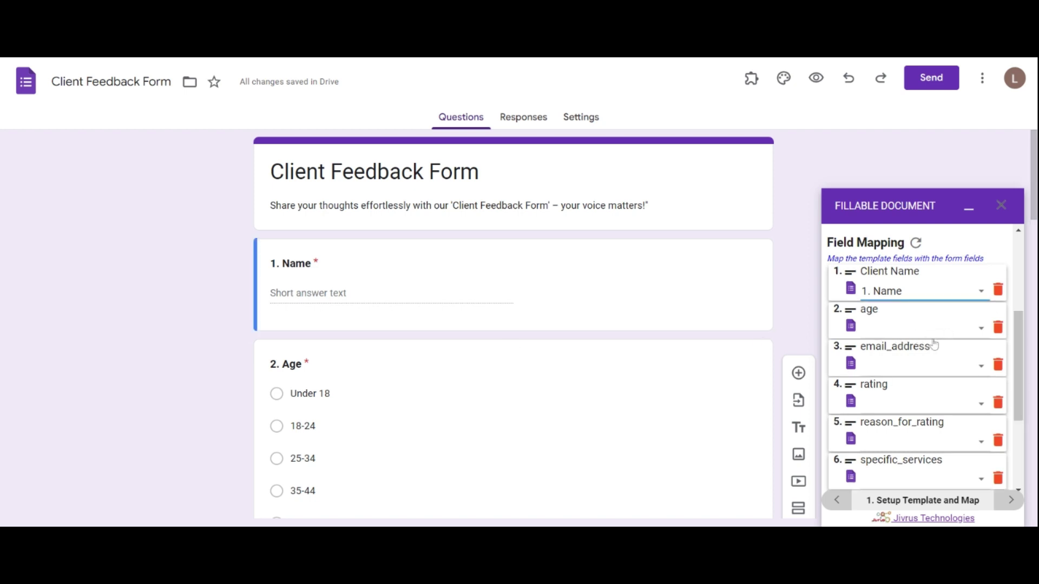
left_click(934, 335)
left_click(920, 362)
left_click(914, 366)
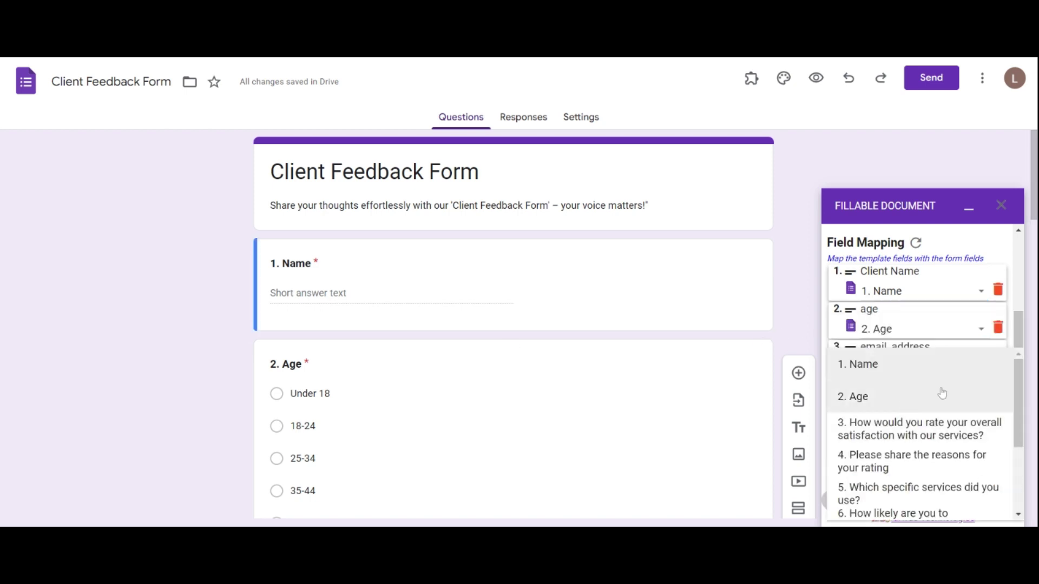
scroll(1019, 396, "down", 3)
left_click(914, 438)
scroll(940, 379, "down", 2)
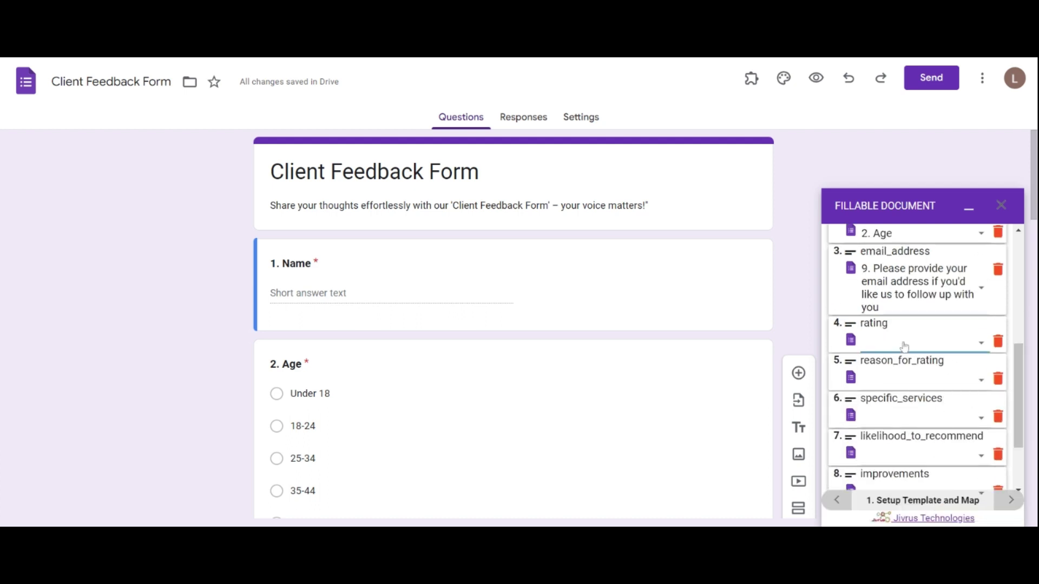
left_click(919, 346)
left_click(940, 416)
left_click(941, 415)
scroll(1016, 395, "down", 3)
left_click(919, 413)
Map specific_services, likelihood_to_recommend, improvements and additional_comments to their matching questions
scroll(940, 379, "down", 2)
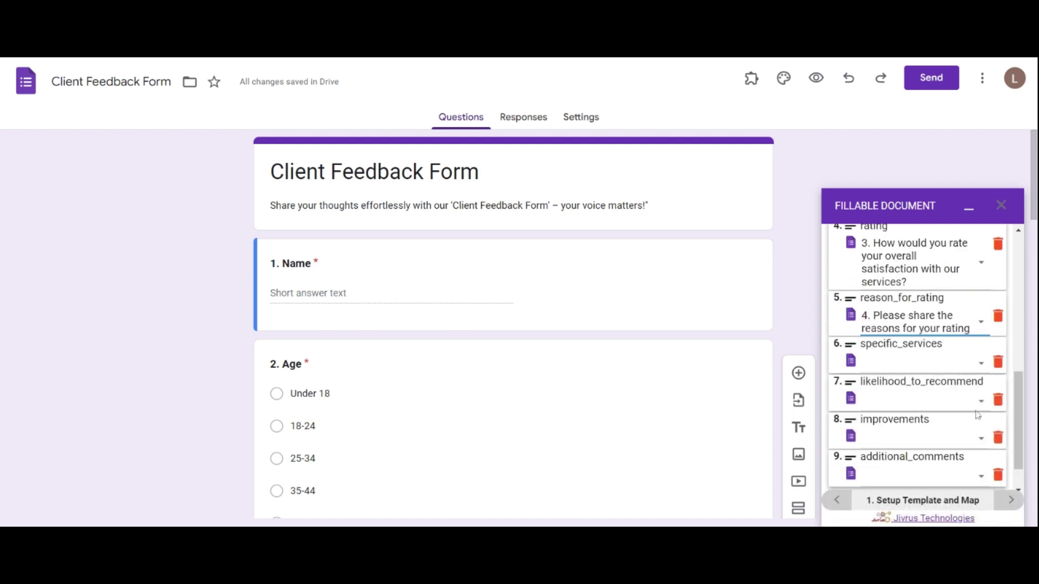
left_click(920, 360)
scroll(1015, 409, "down", 3)
left_click(952, 437)
left_click(920, 403)
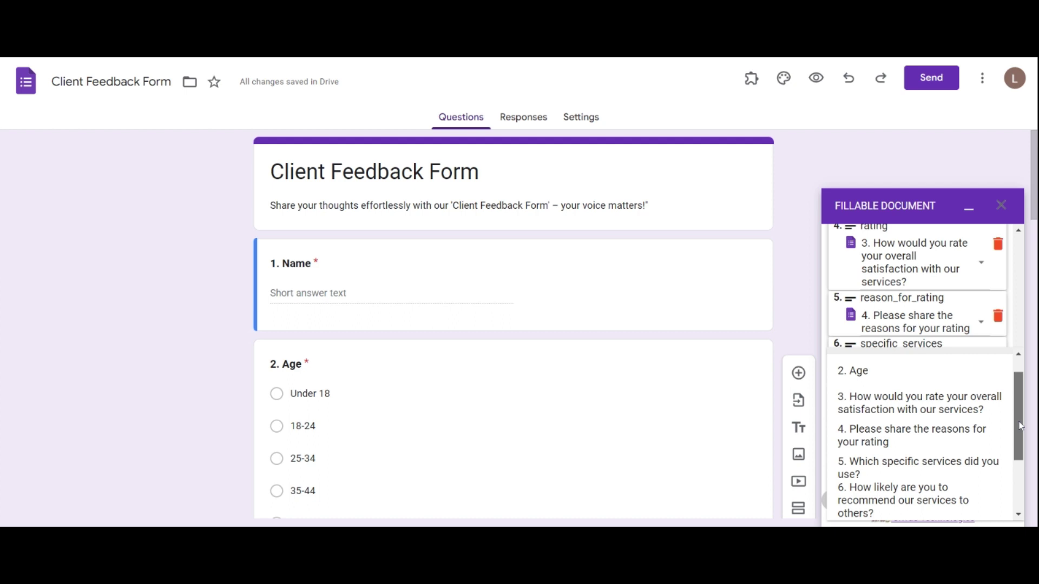
scroll(956, 426, "down", 2)
left_click(957, 425)
scroll(956, 411, "down", 2)
left_click(919, 396)
scroll(952, 433, "down", 2)
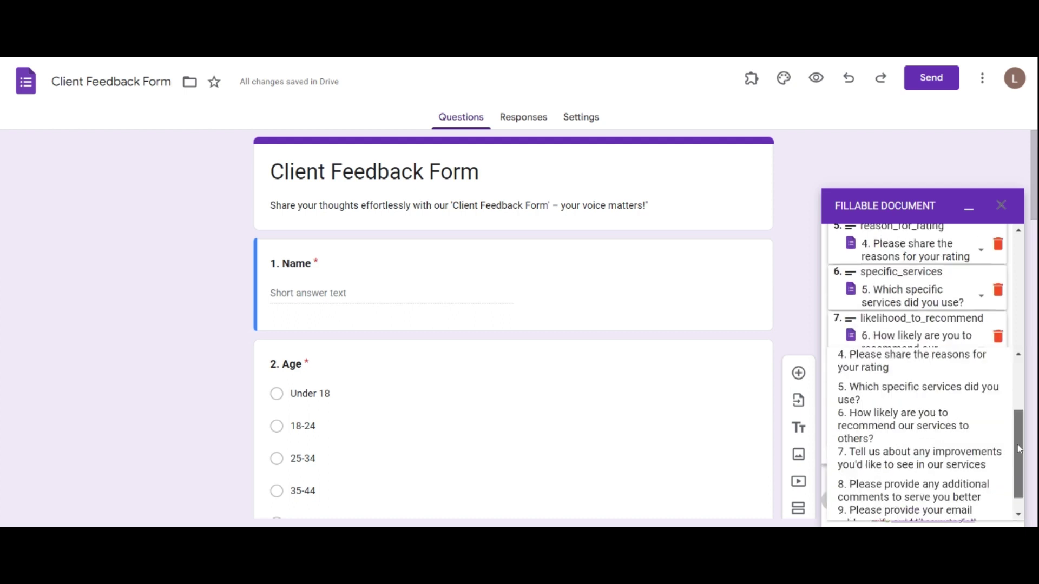
left_click(952, 456)
scroll(973, 439, "down", 1)
left_click(963, 433)
scroll(953, 454, "down", 2)
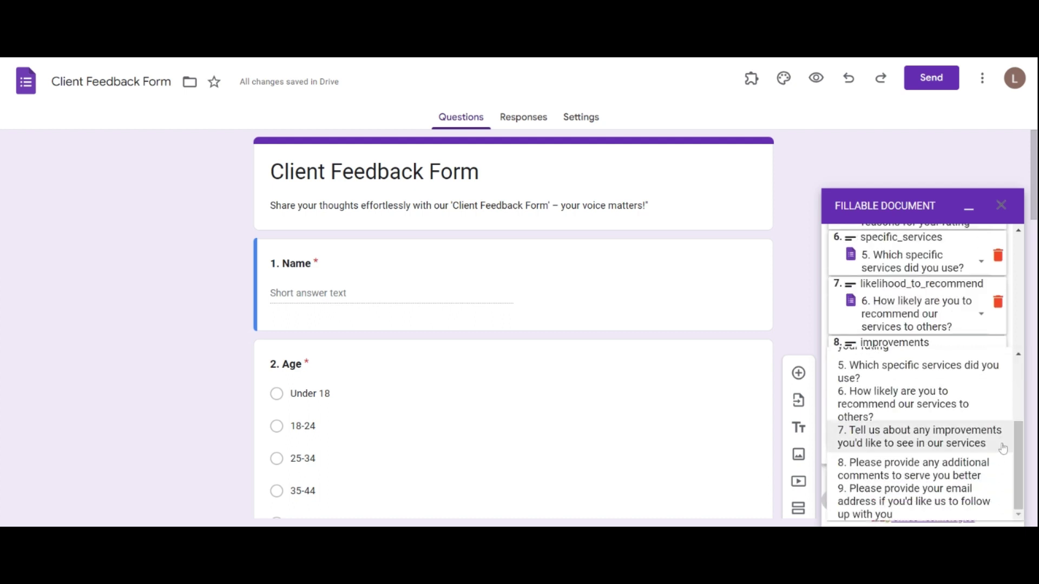
left_click(946, 476)
Save the completed field mapping
scroll(1012, 433, "down", 1)
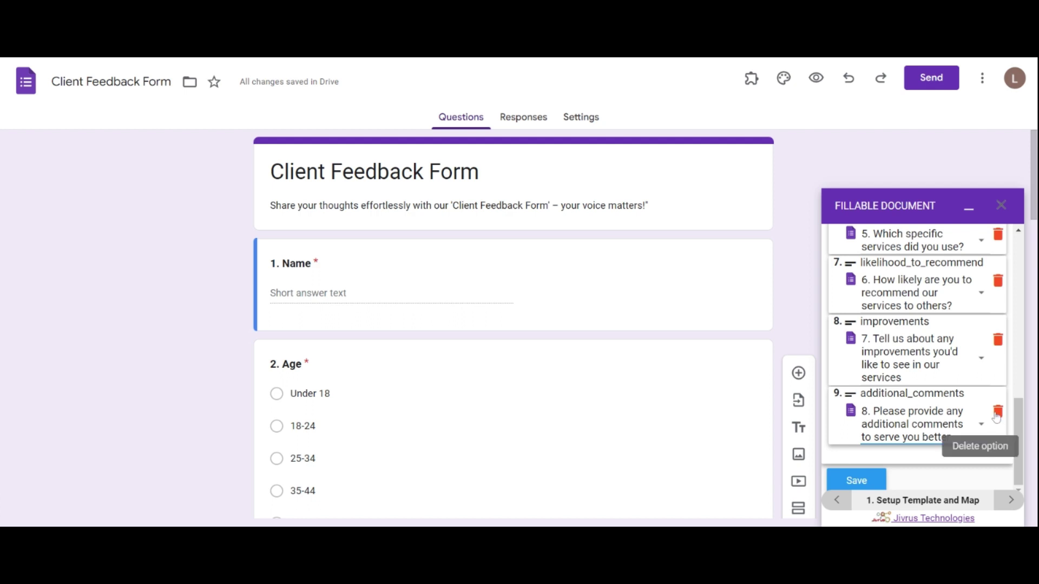
left_click(868, 480)
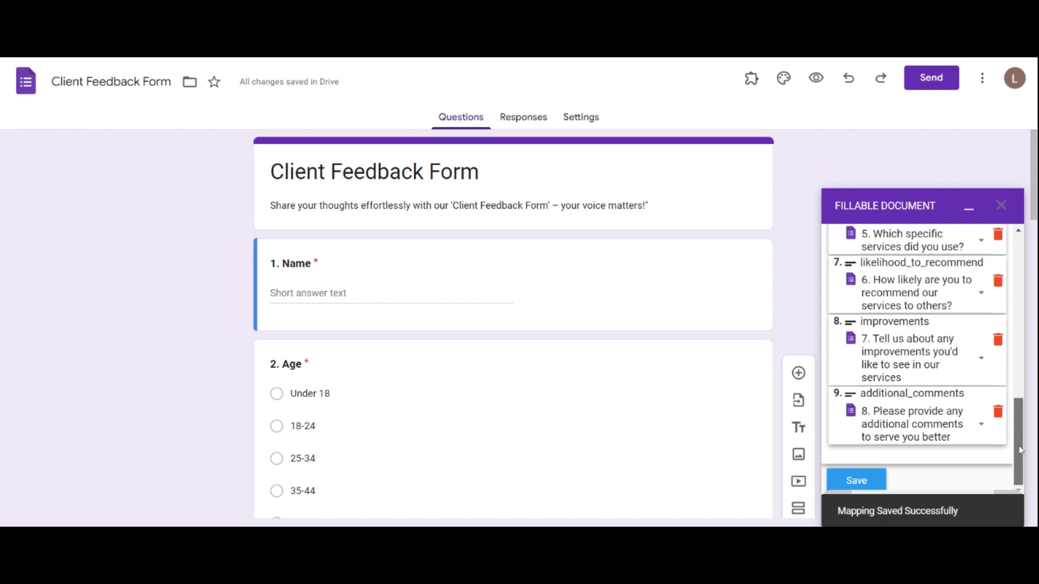
left_click_drag(1015, 449, 1008, 285)
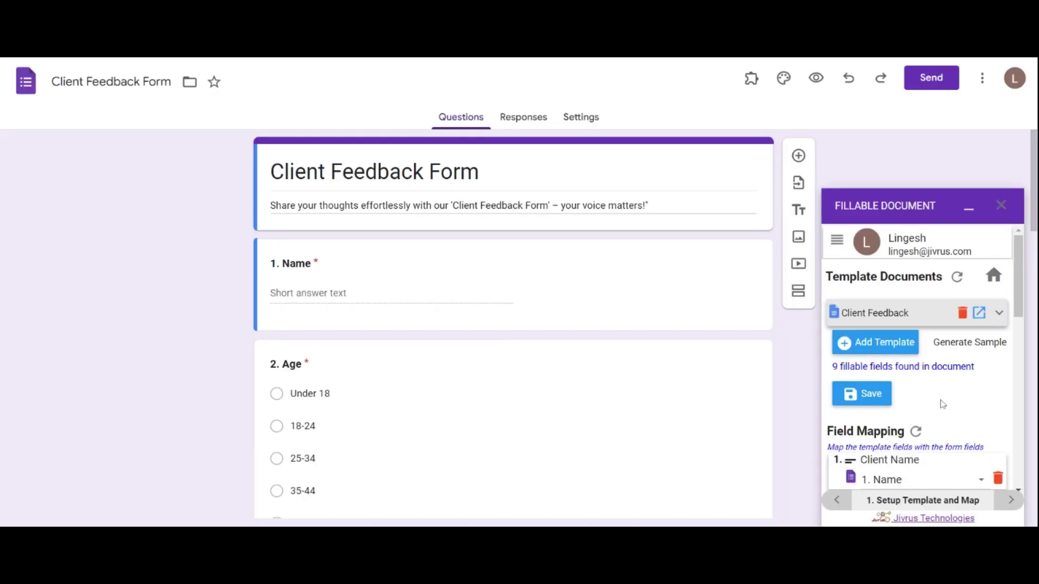
In Destination settings, try changing and creating a storage spreadsheet, then cancel and keep FD Output 1
left_click(837, 240)
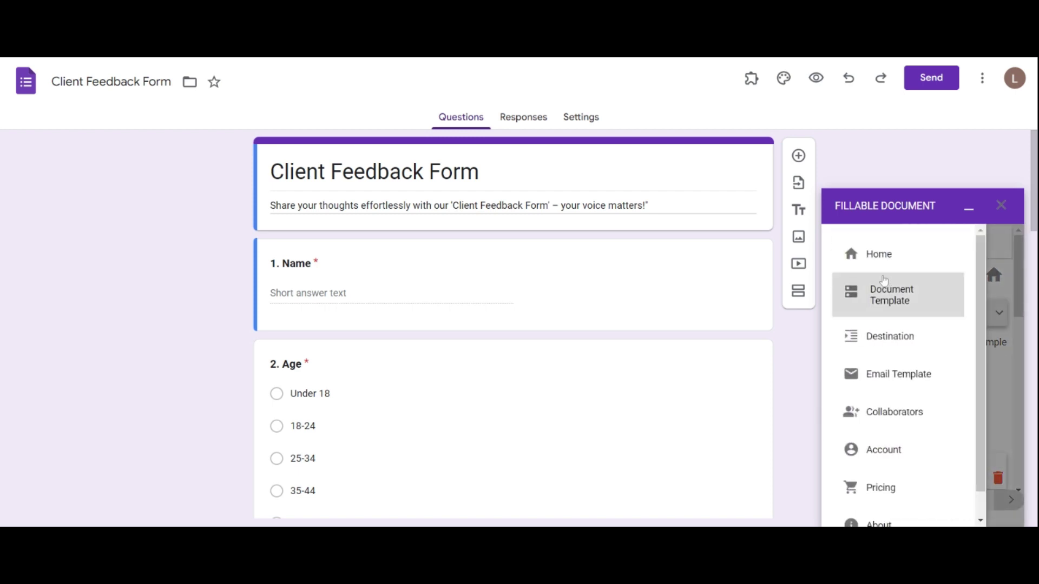
left_click(891, 338)
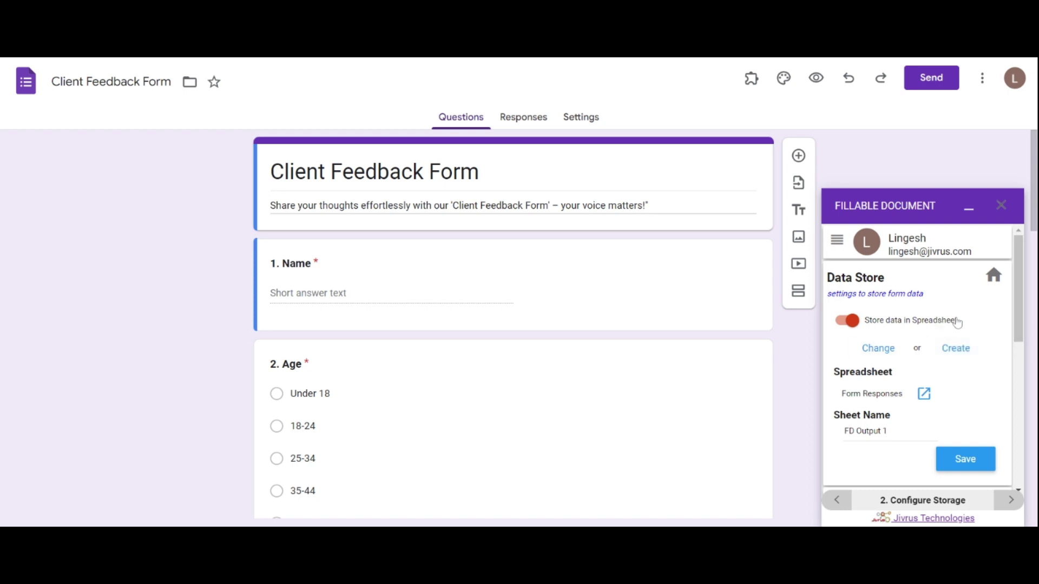
left_click(878, 353)
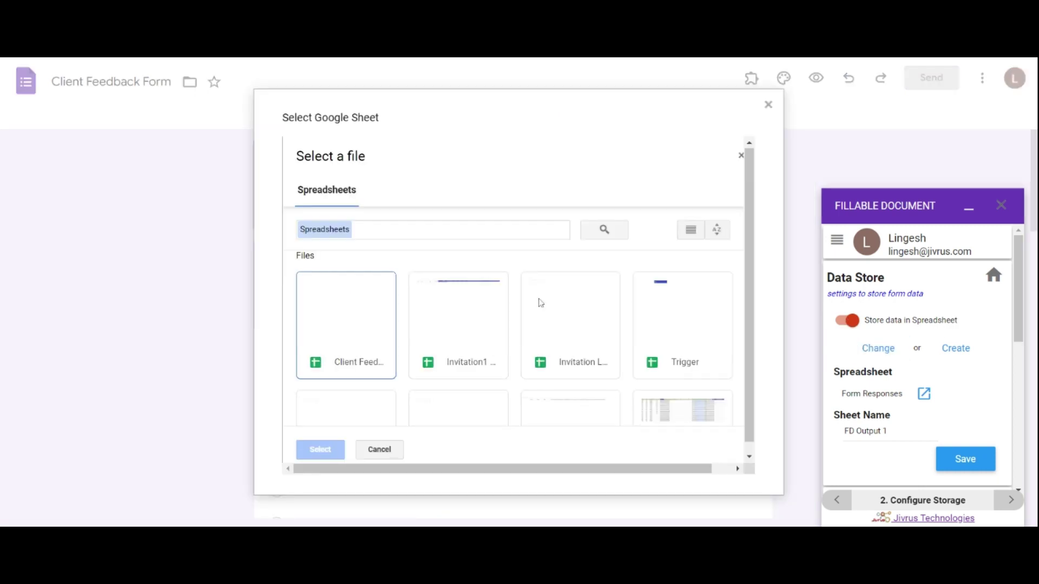
left_click(768, 104)
left_click(955, 348)
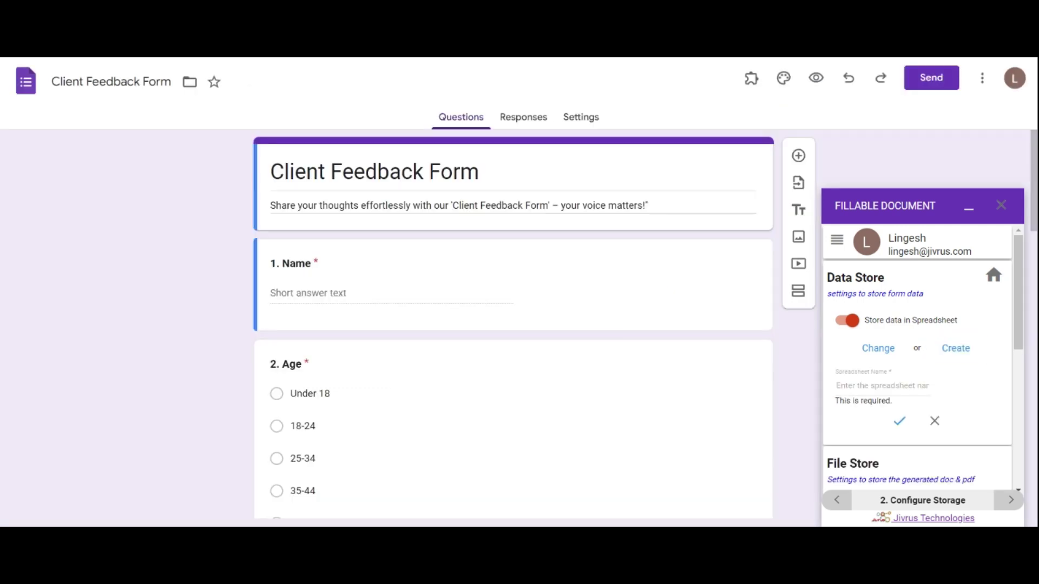
type("client storage")
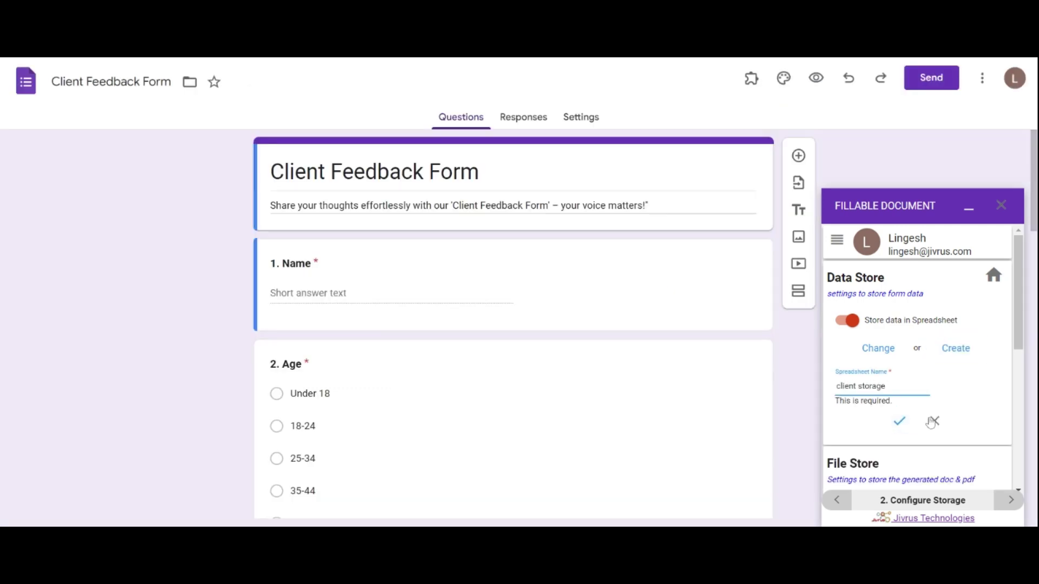
left_click(934, 420)
Open the Form Responses spreadsheet, then return to the form
scroll(941, 387, "down", 1)
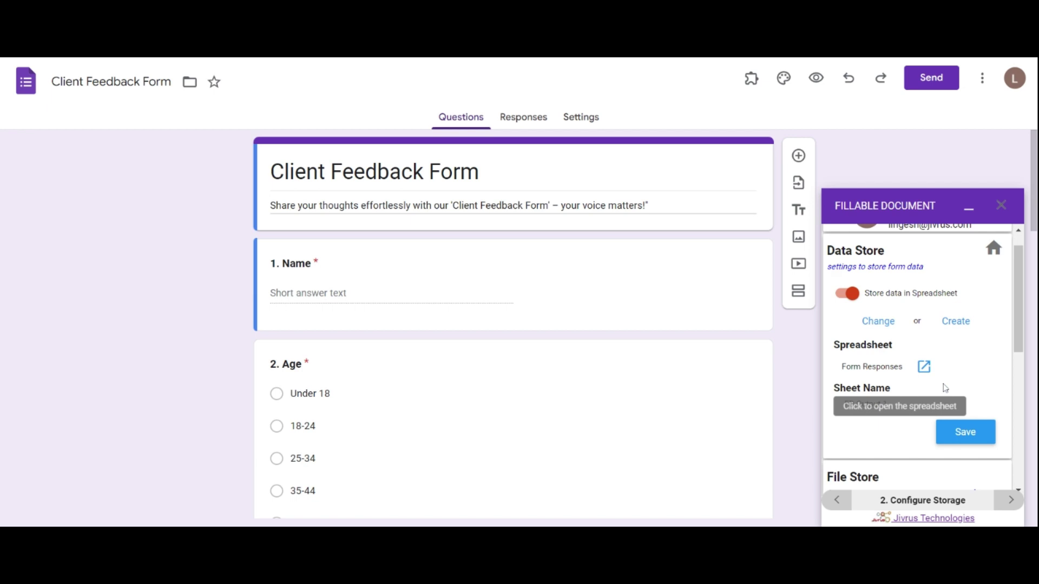
left_click(925, 368)
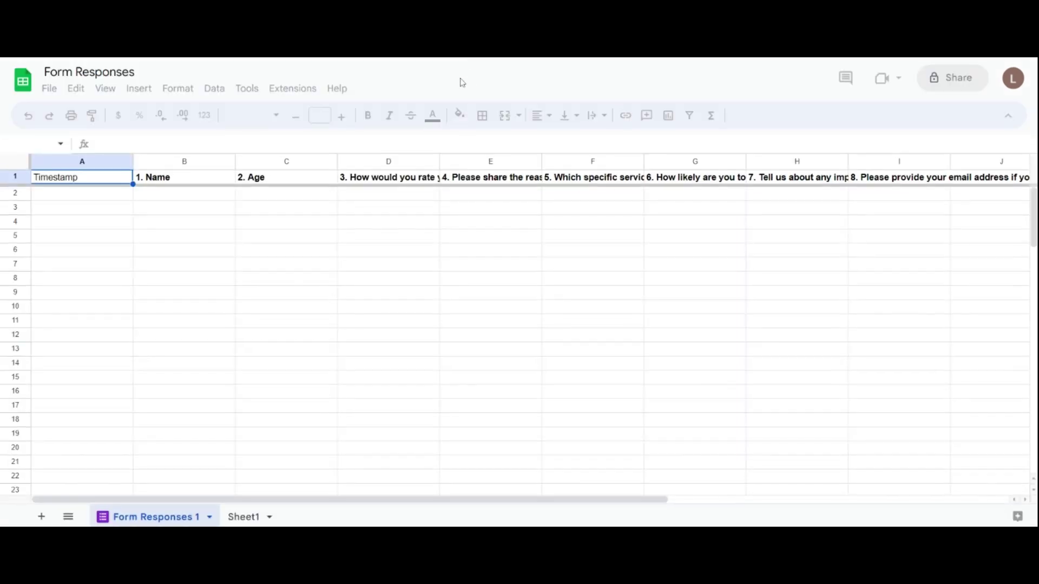
key("ctrl+shift+Tab")
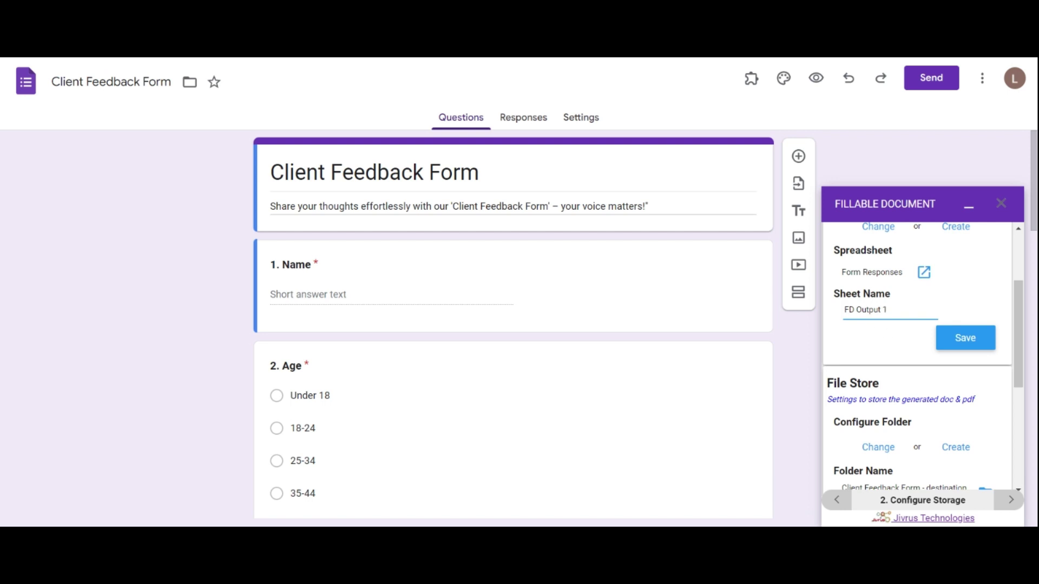
left_click_drag(1031, 333, 1032, 386)
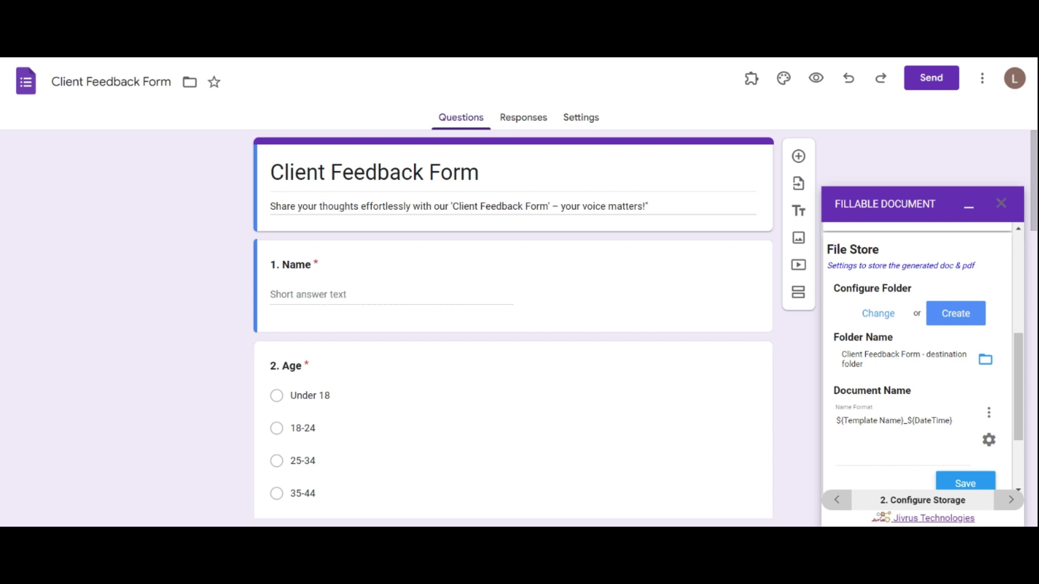
scroll(944, 347, "down", 1)
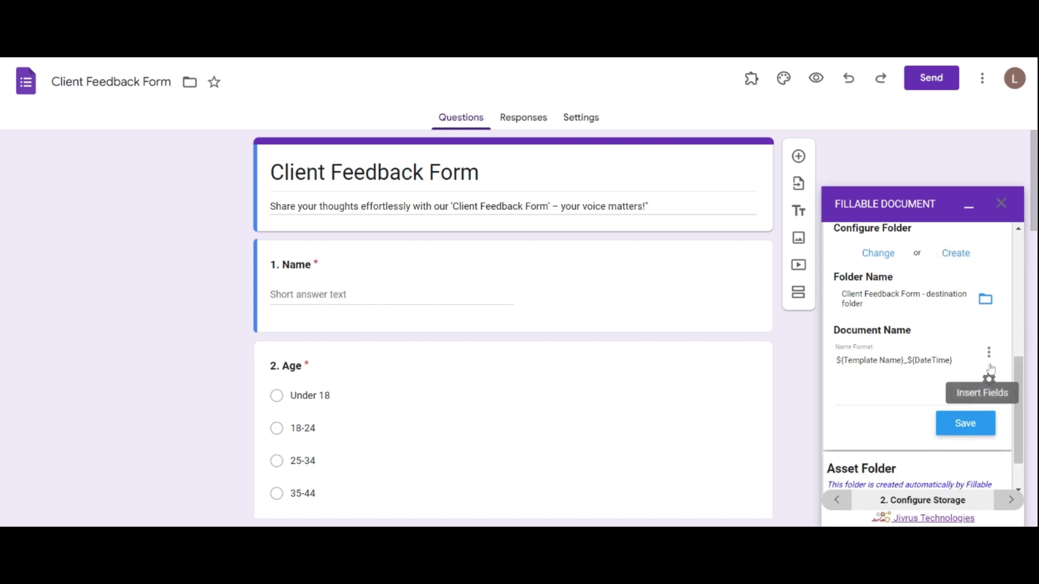
left_click(991, 364)
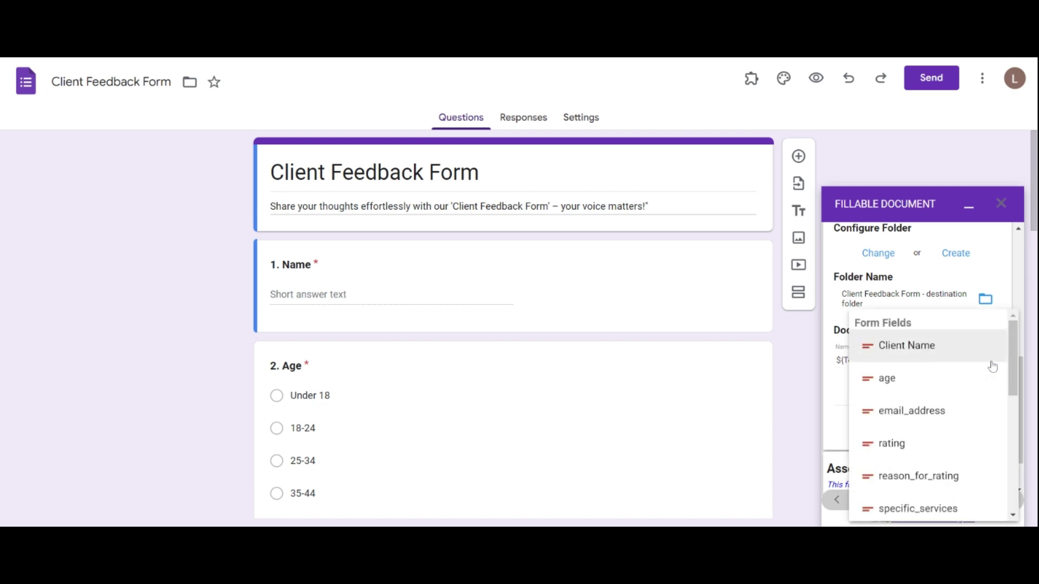
left_click(903, 353)
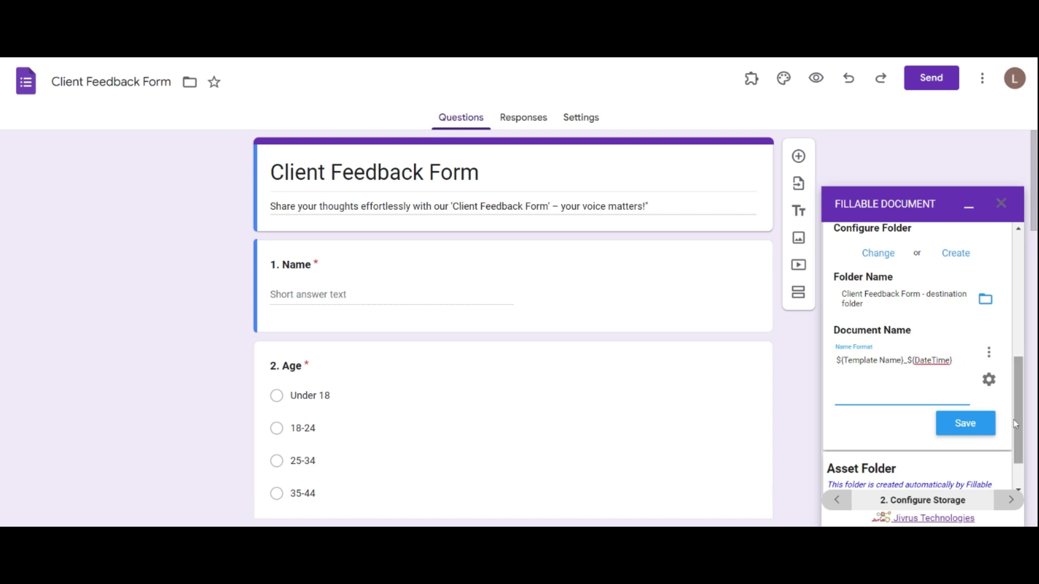
scroll(1020, 452, "down", 1)
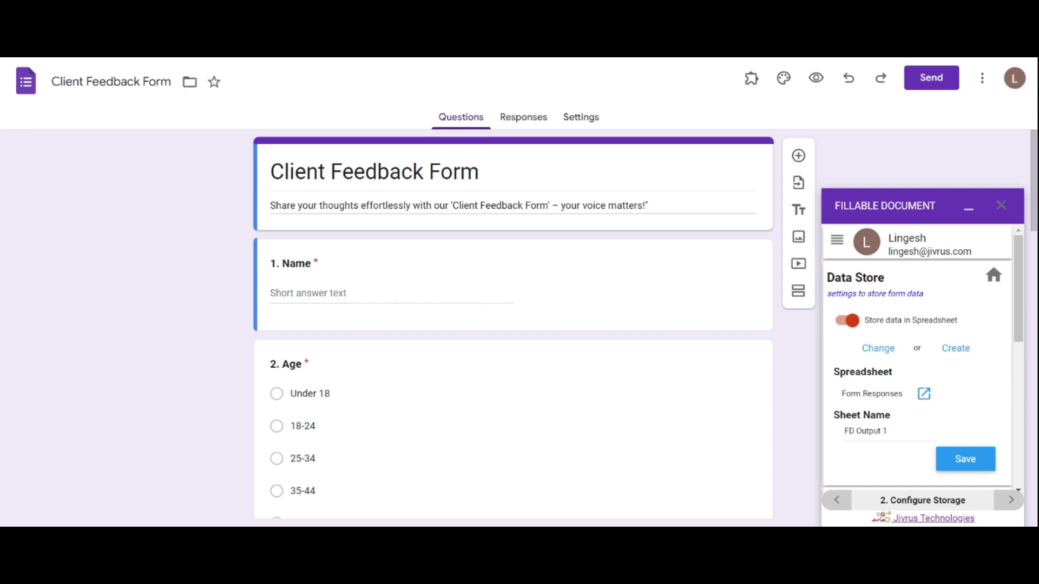
Go to the add-on's Email Template settings and open Default Template 1 for editing
left_click(836, 242)
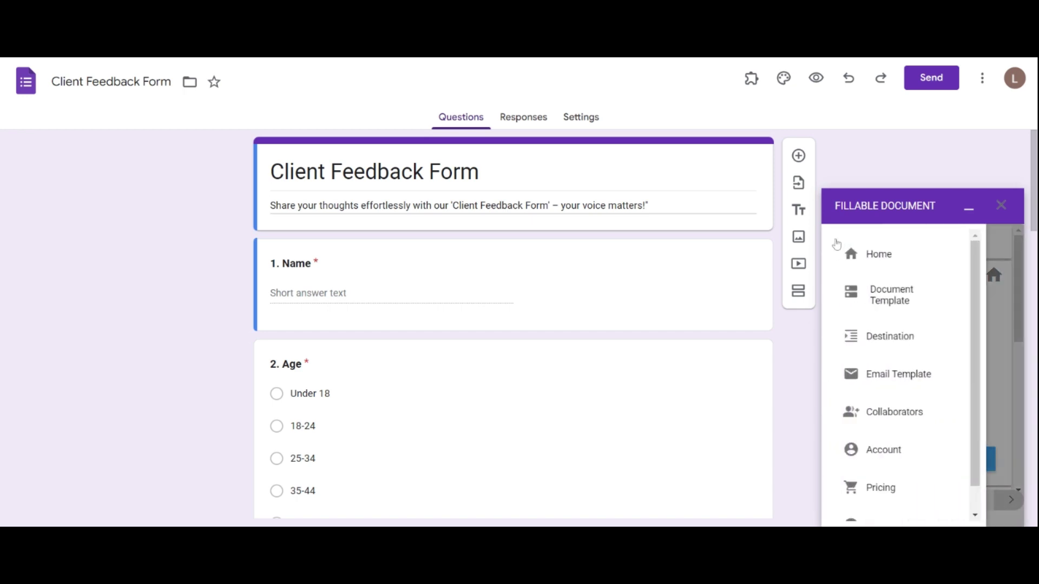
left_click(896, 372)
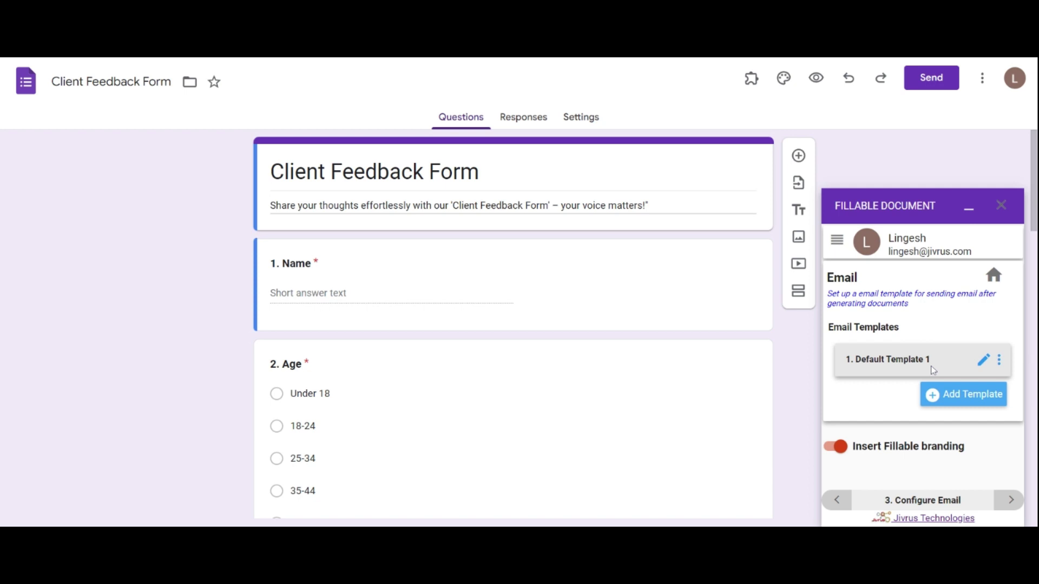
left_click(982, 360)
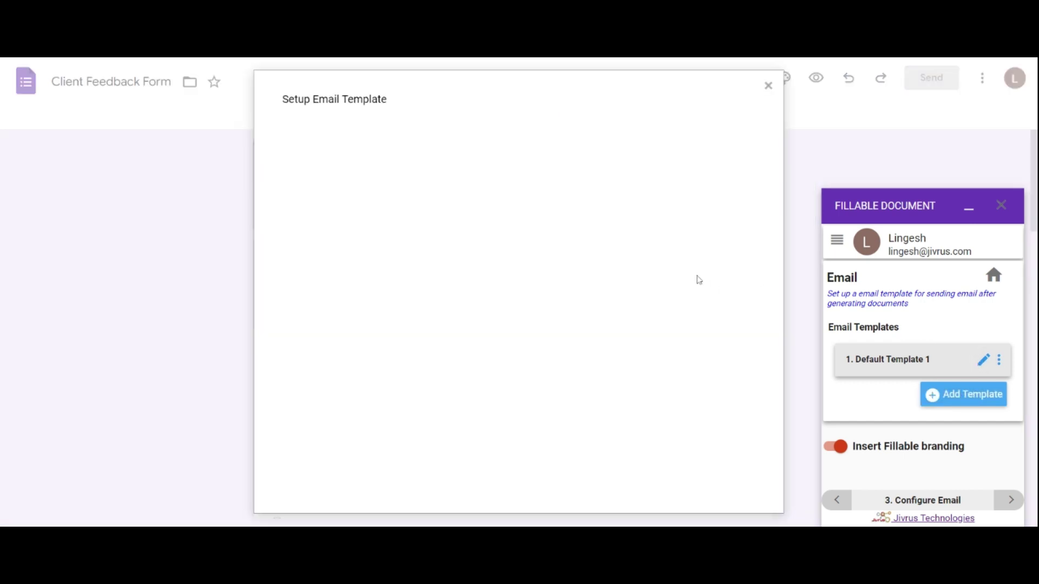
Rename the template to 'Form Template 1' and tick the odt attachment format
left_click(324, 142)
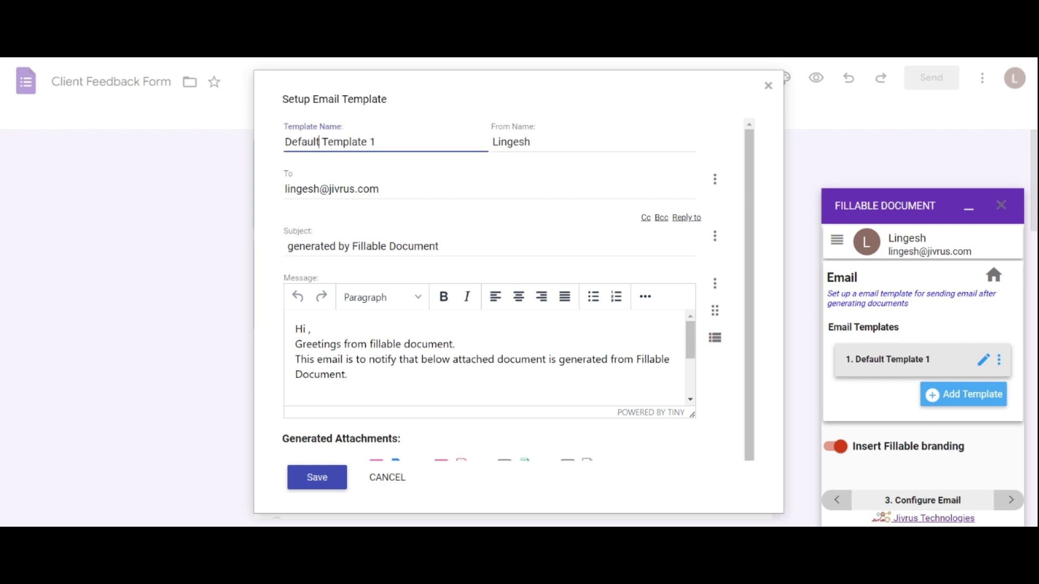
key("BackSpace")
key("BackSpace")
key("BackSpace")
key("BackSpace")
key("BackSpace")
key("BackSpace")
key("BackSpace")
type("Form")
left_click(524, 142)
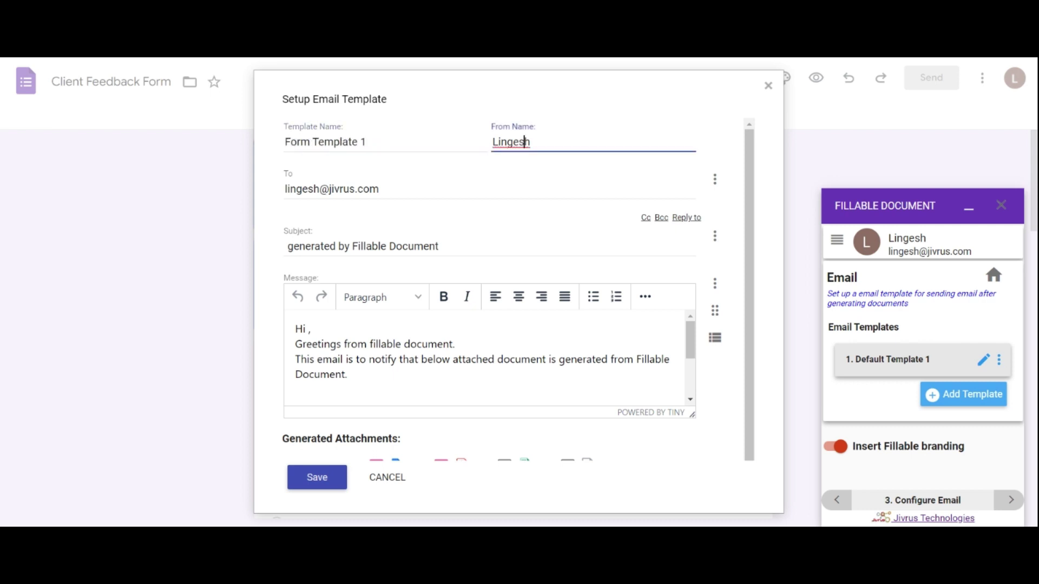
key("Tab")
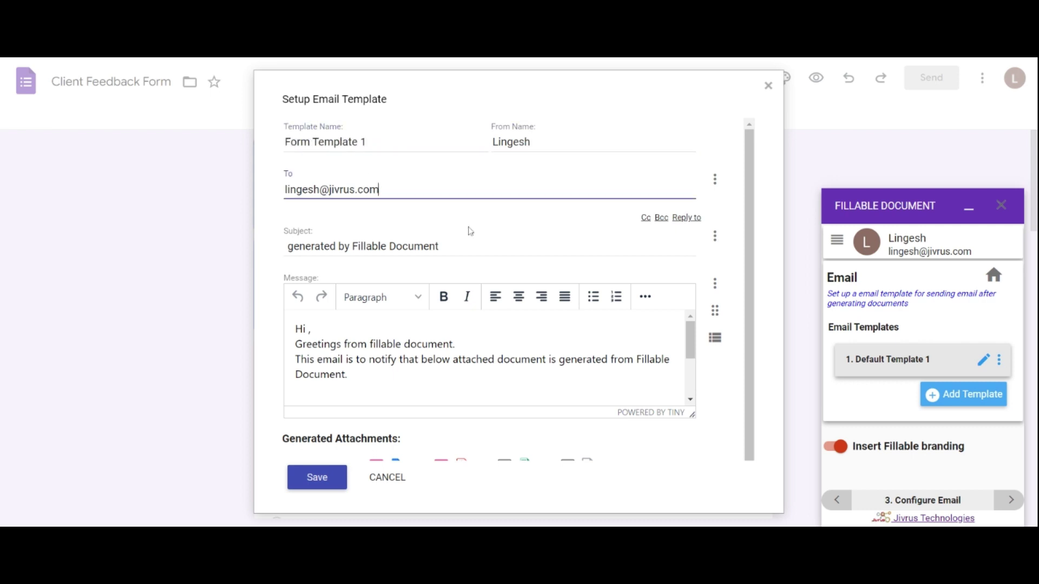
scroll(744, 251, "down", 1)
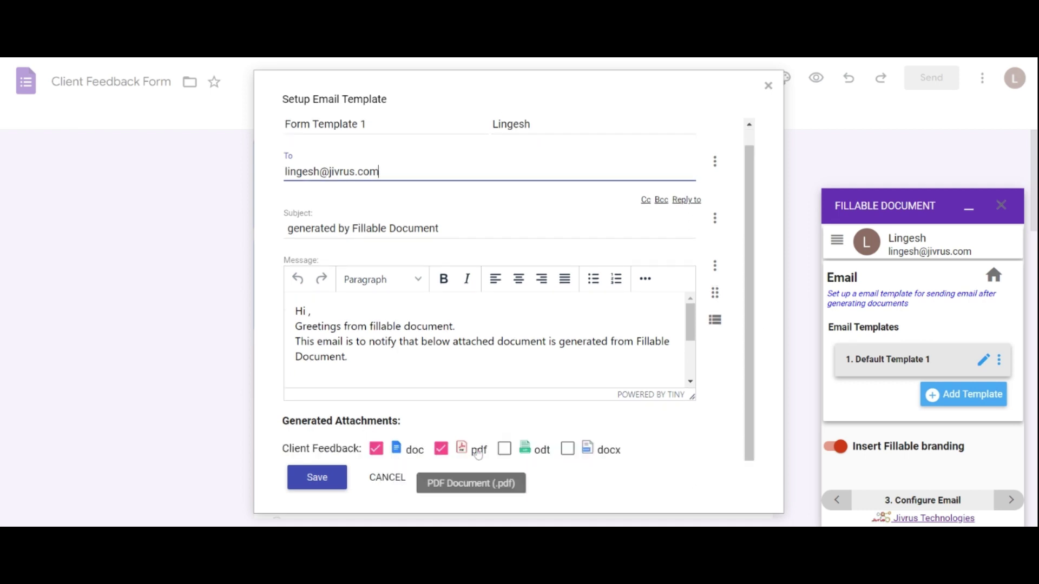
left_click(504, 449)
Add the docx format, save Form Template 1, and attach the first Drive image to it
left_click(568, 449)
left_click(317, 478)
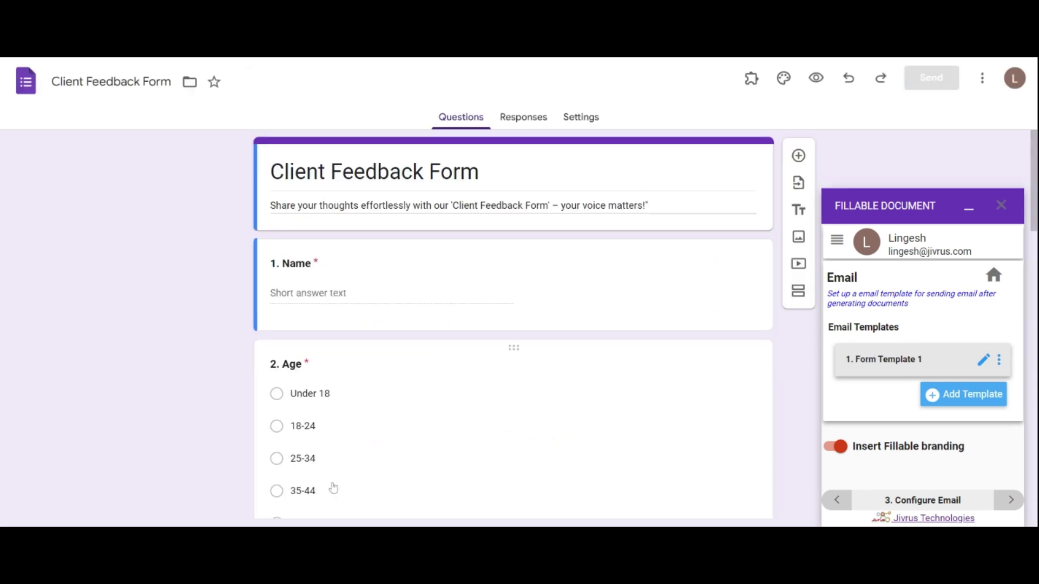
left_click(998, 360)
left_click(980, 360)
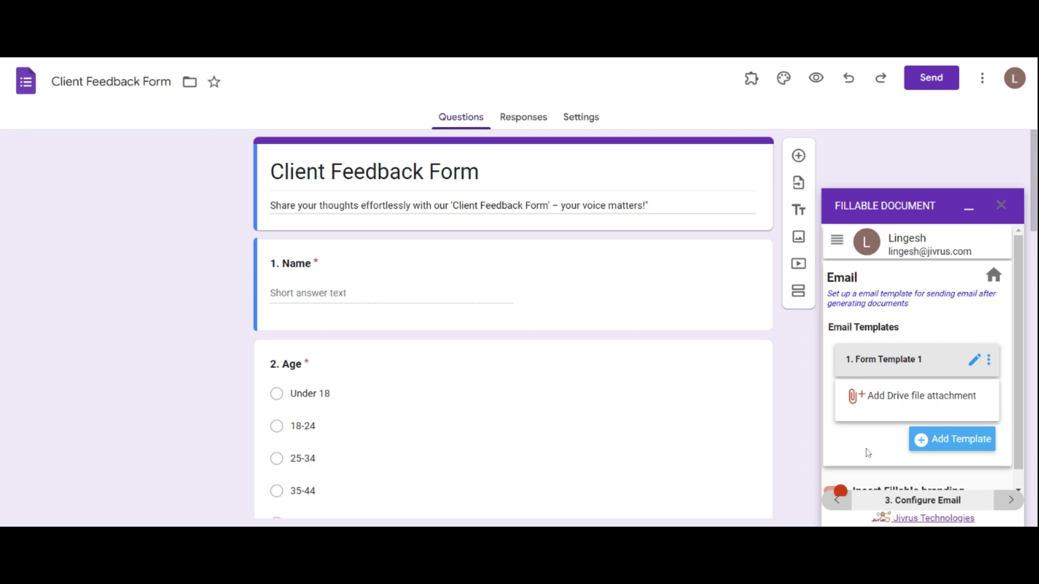
left_click(903, 405)
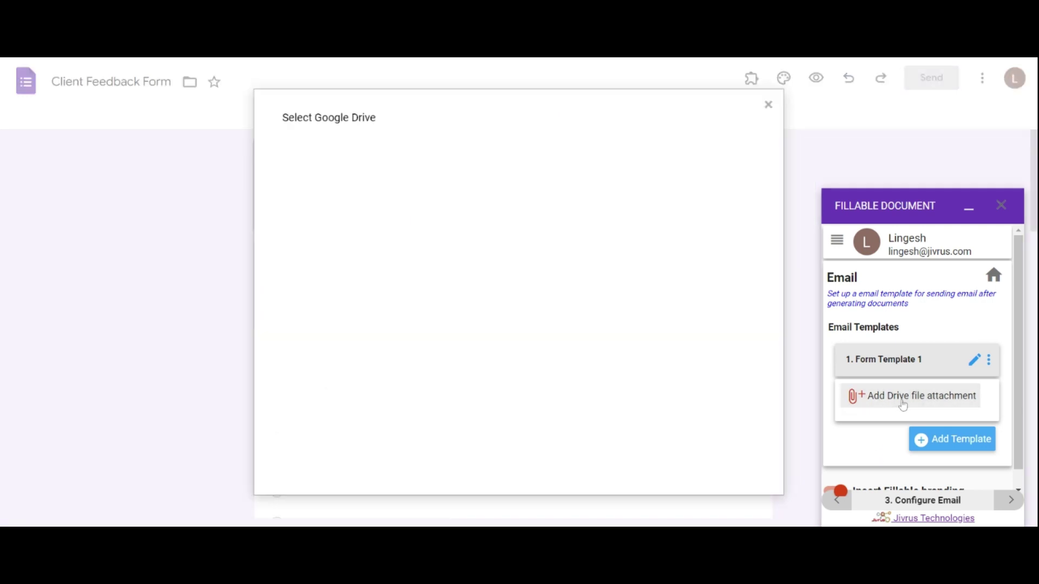
left_click(332, 291)
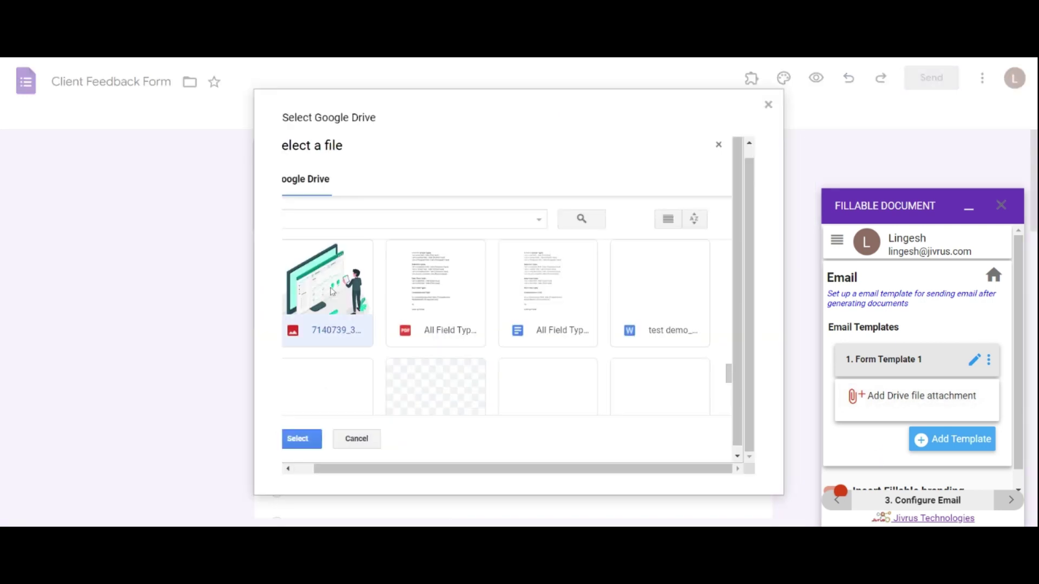
left_click(311, 441)
Clone Form Template 1, then delete the copied template and confirm
left_click(989, 359)
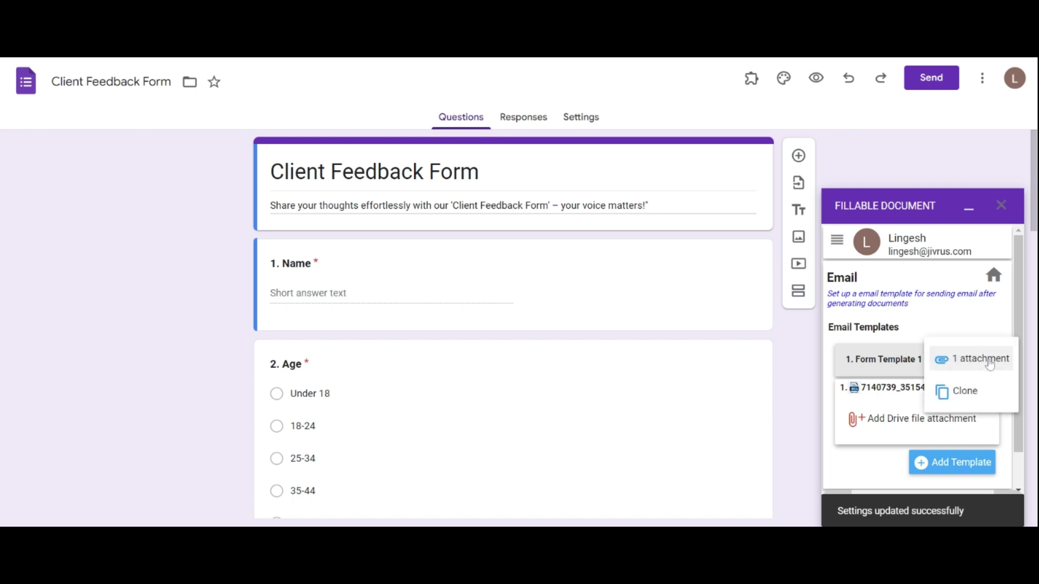
left_click(968, 359)
left_click(999, 360)
left_click(973, 400)
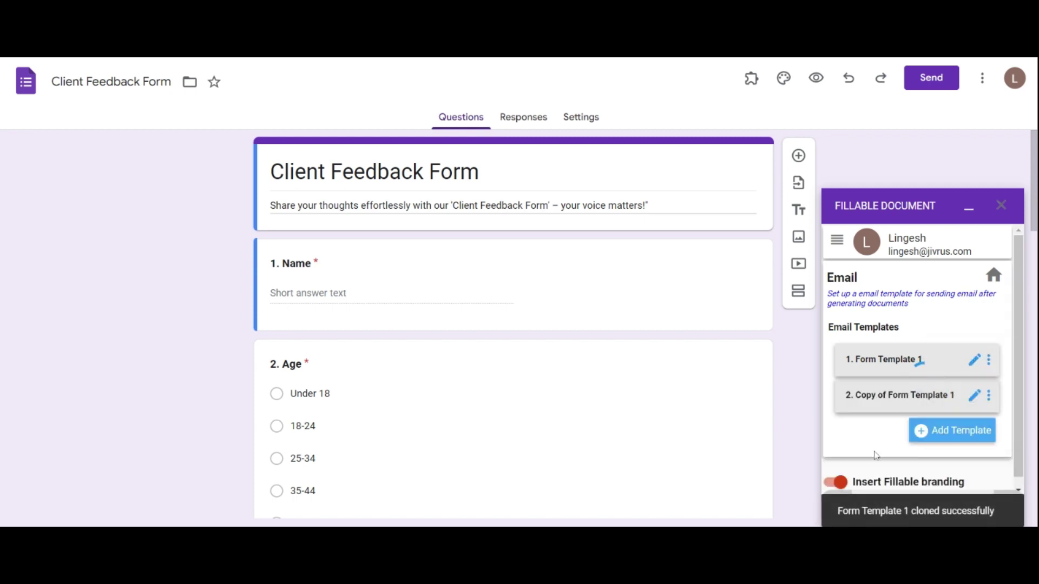
left_click(989, 395)
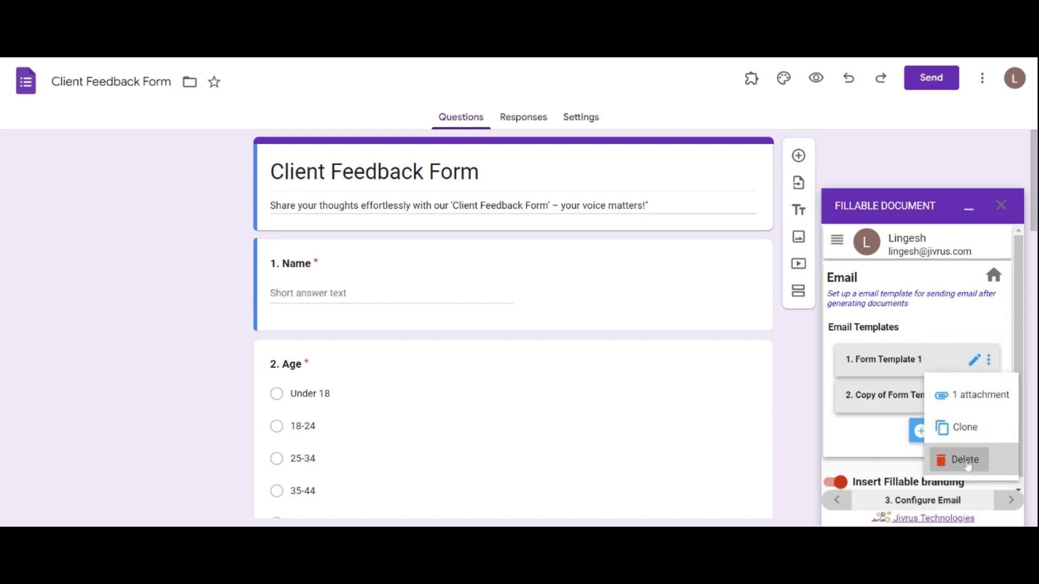
left_click(961, 459)
left_click(967, 424)
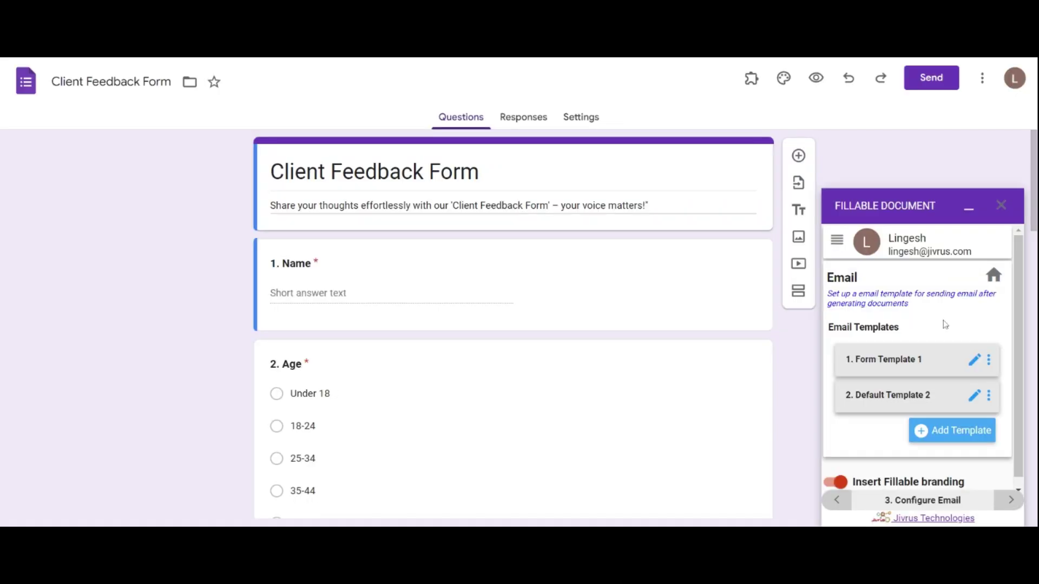
On the Collaborators page, add a second collaborator by entering their e-mail address
left_click(838, 242)
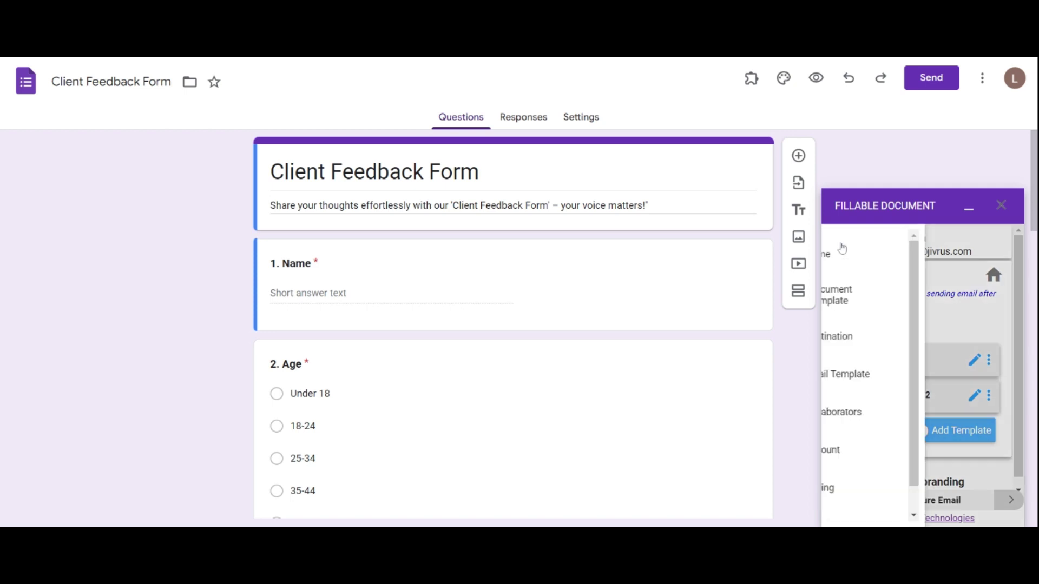
left_click(896, 414)
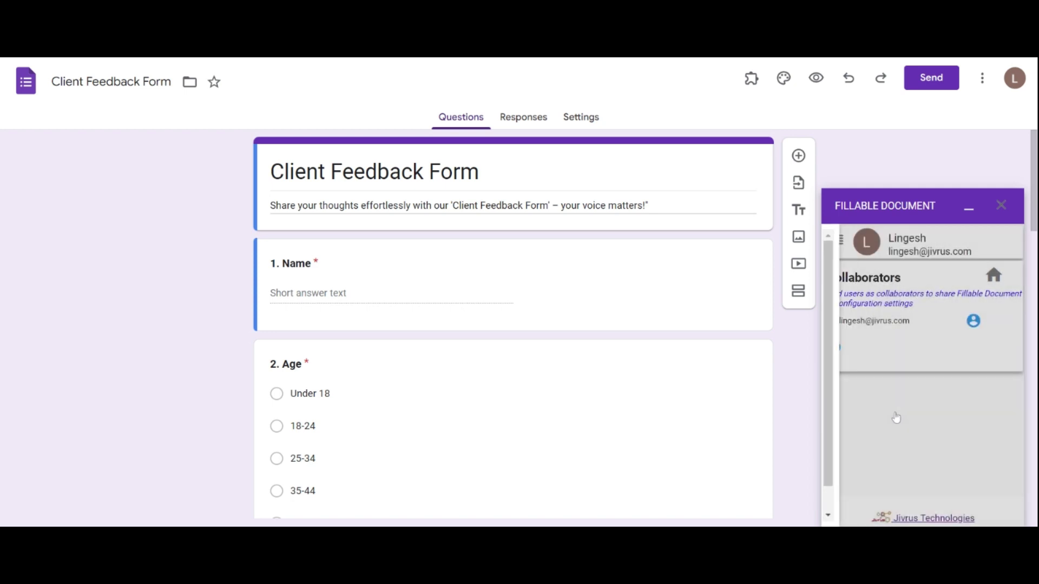
left_click(834, 349)
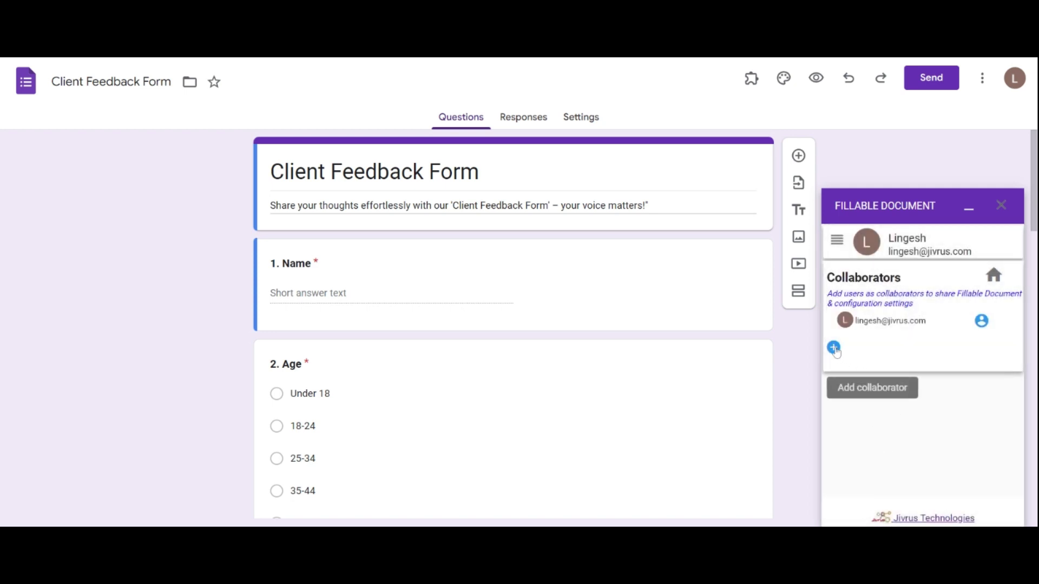
left_click(834, 349)
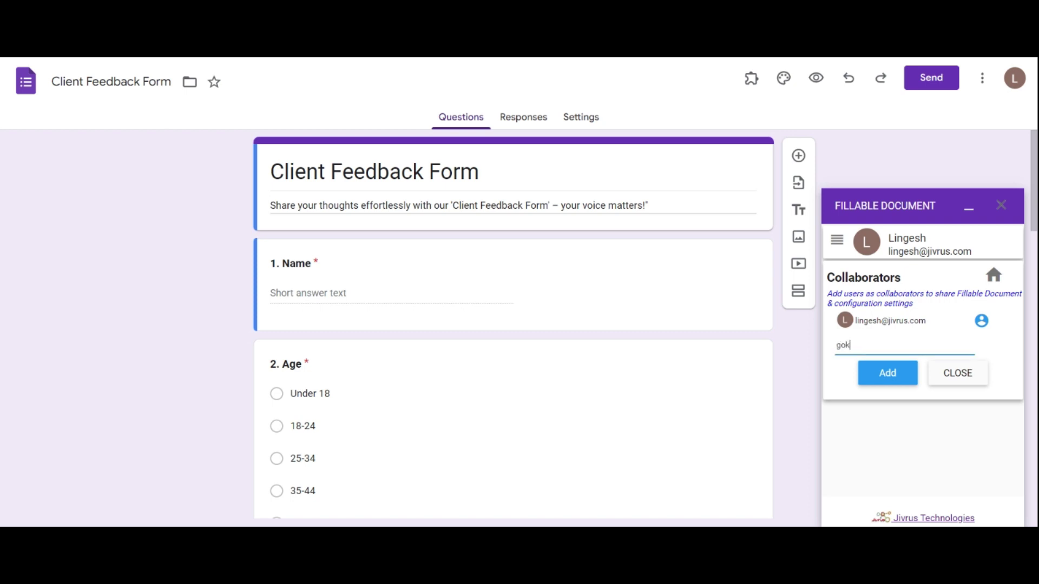
left_click(877, 374)
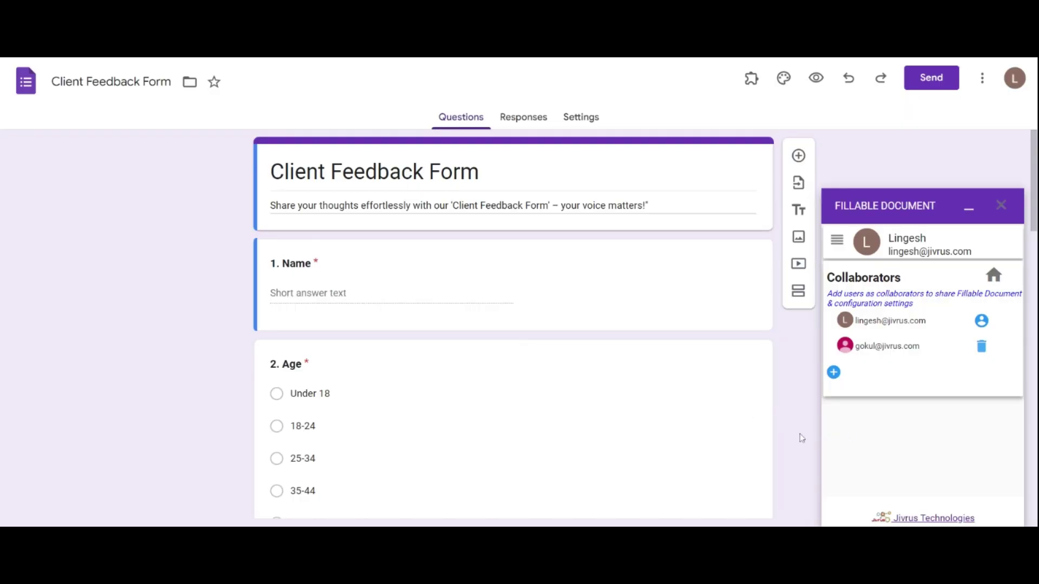
Review the Output Storage data store settings from Home, then return to the configuration overview
left_click(839, 242)
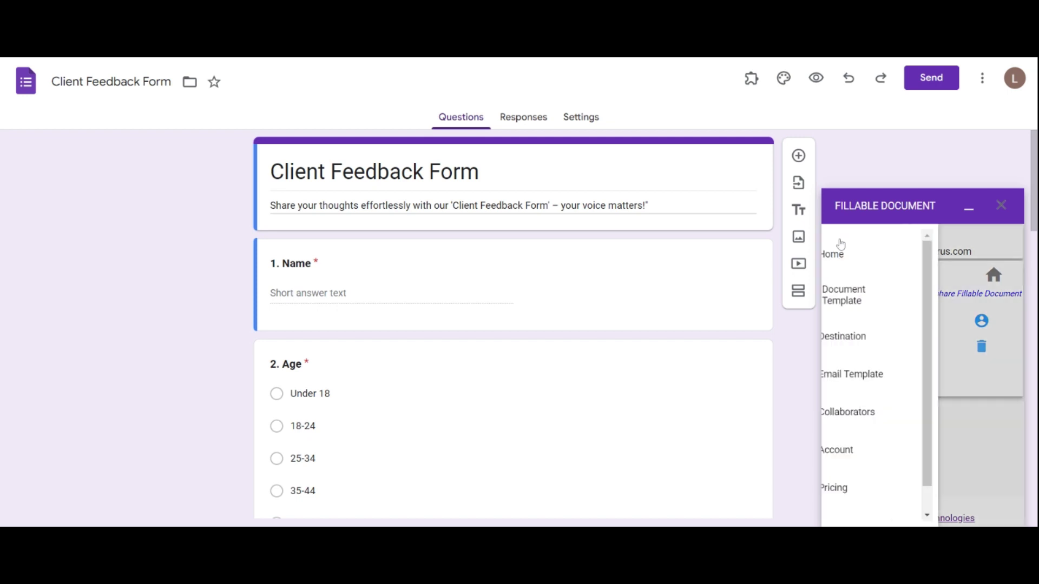
left_click(881, 255)
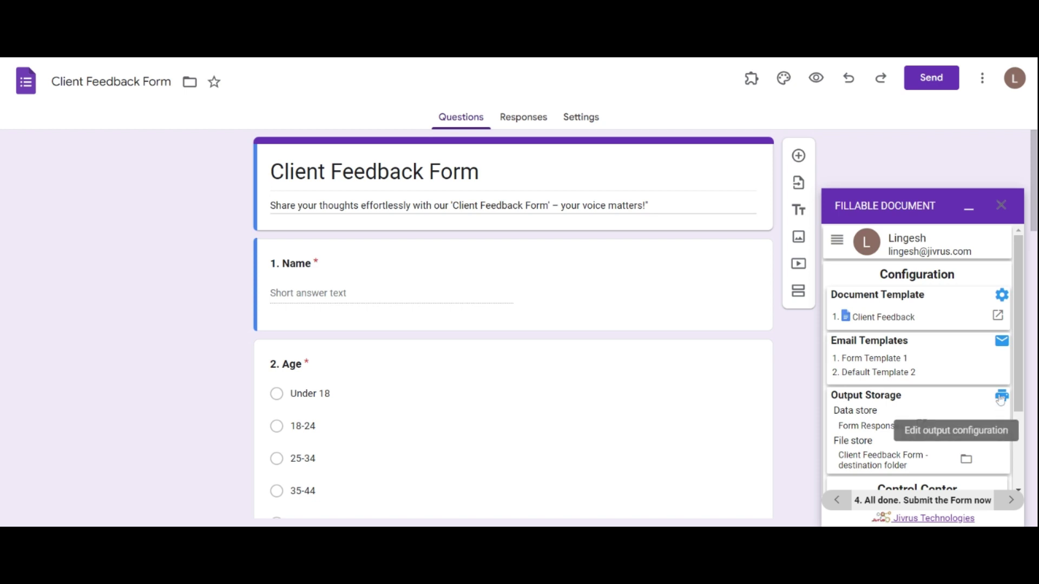
left_click(1000, 398)
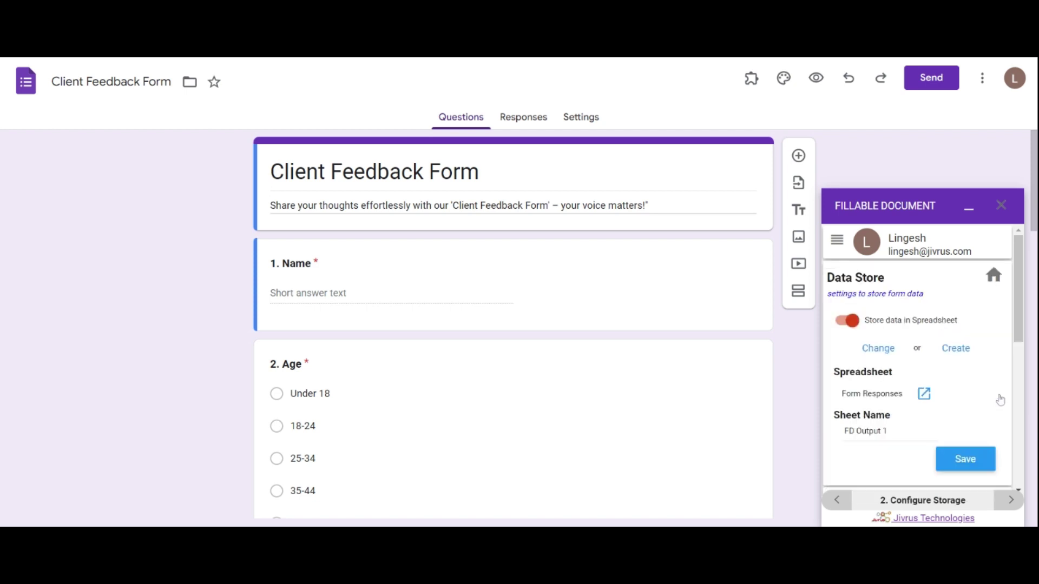
left_click(993, 274)
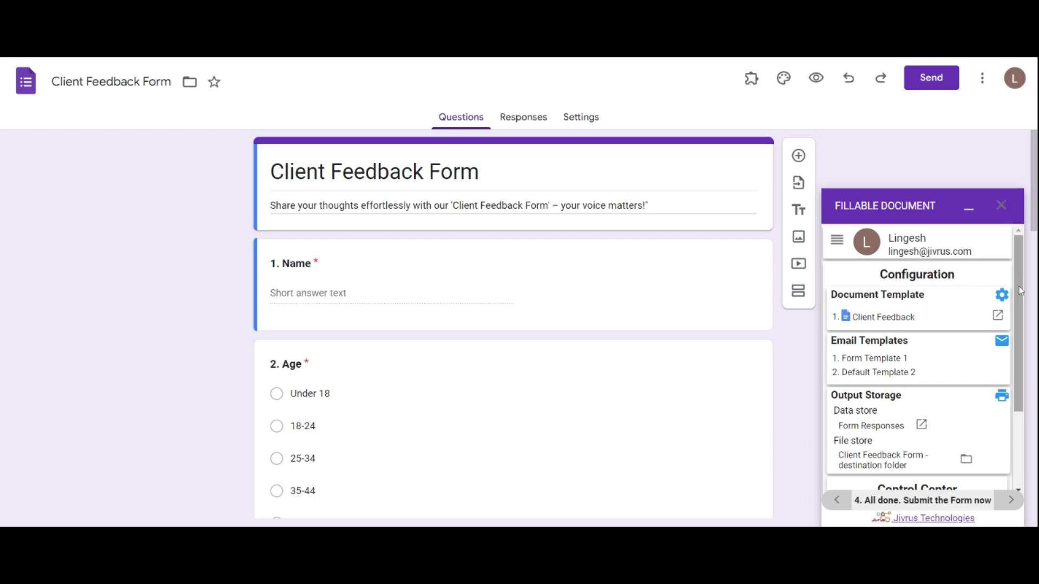
In Control Center, toggle Generate Document and Send Email off and on, leaving both enabled
left_click_drag(1021, 290, 1024, 377)
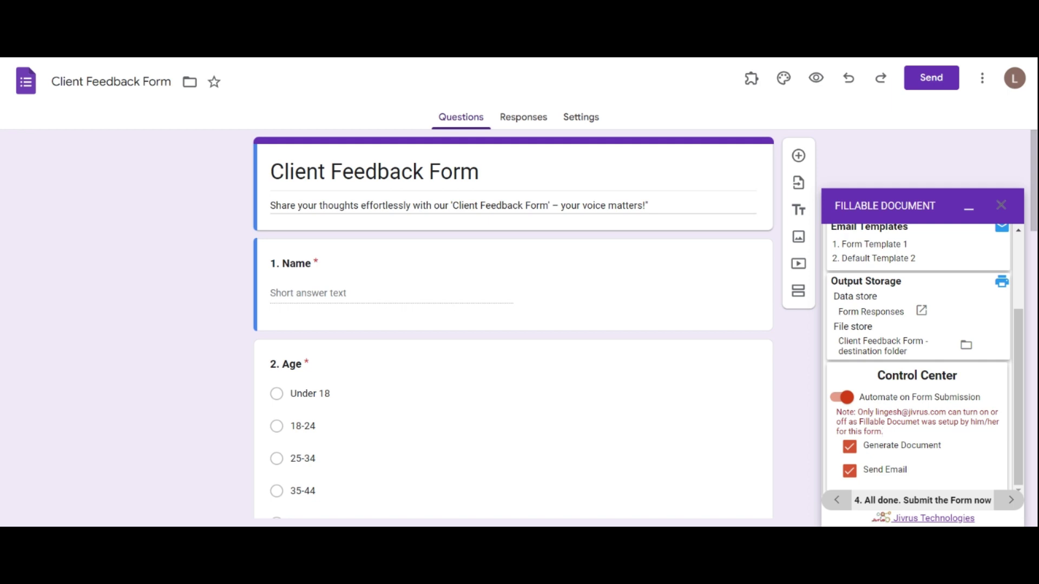
left_click(849, 447)
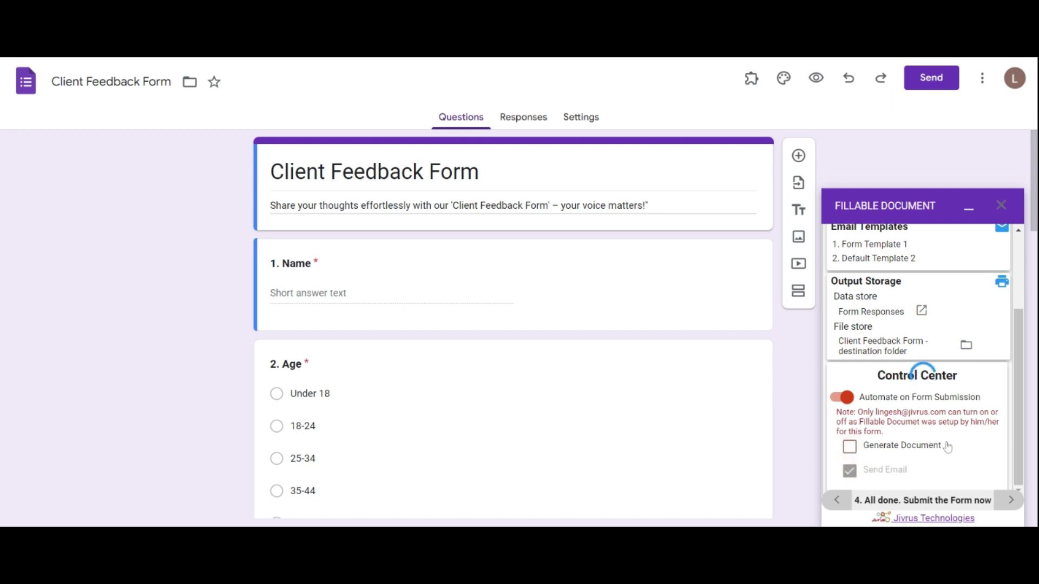
left_click(849, 446)
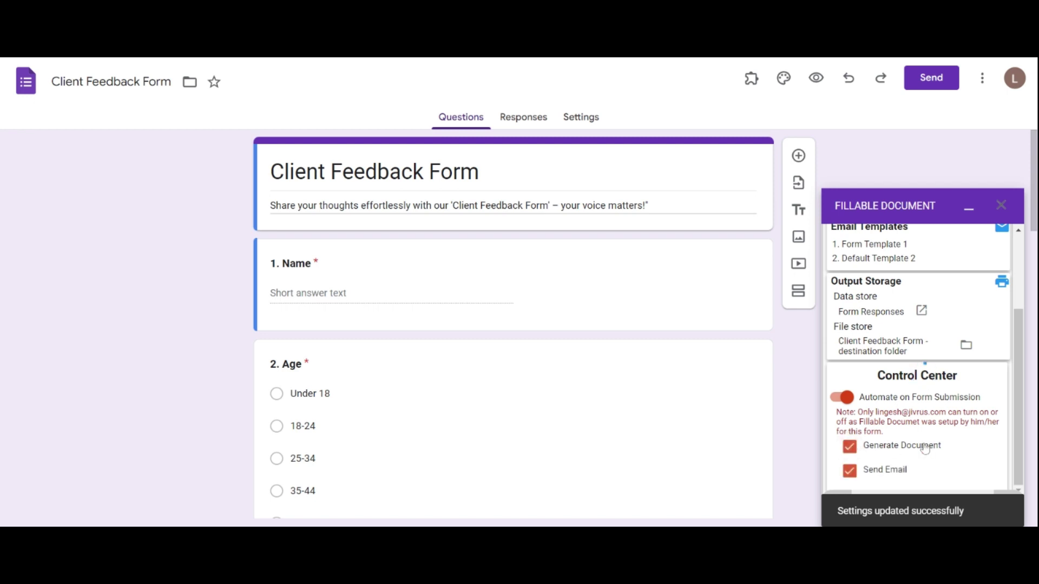
left_click(849, 472)
left_click(851, 473)
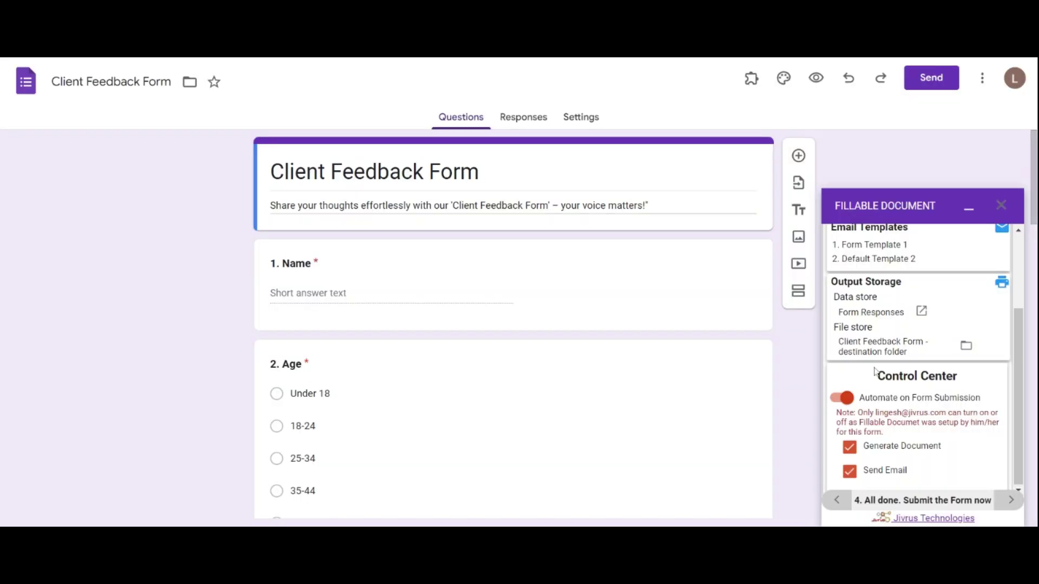
left_click_drag(1018, 397, 1010, 320)
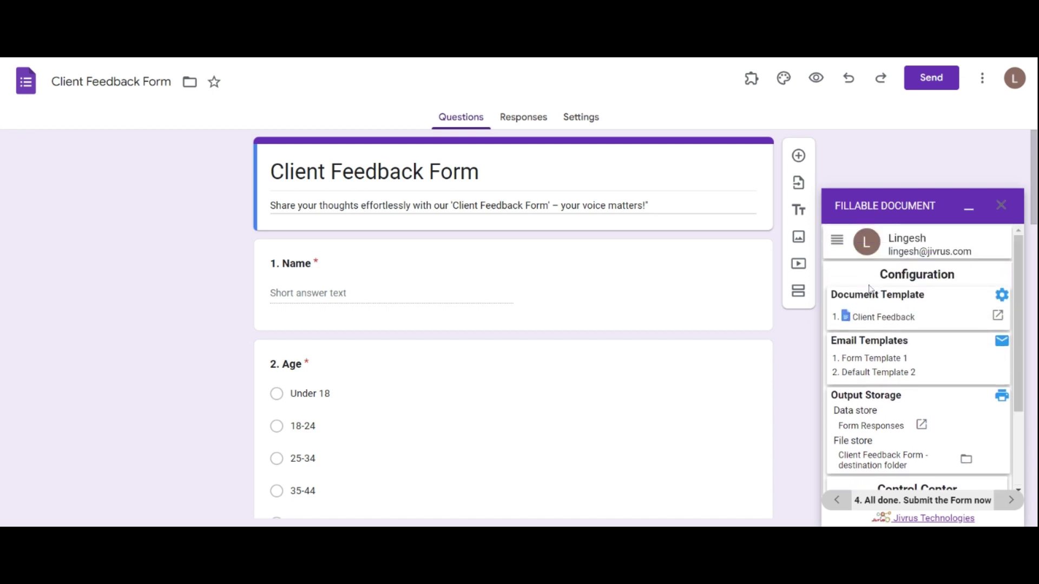
In the preview, enter a test name, 18-24, Very Satisfied, a reason, both services, Extremely likely
left_click(817, 82)
left_click(514, 295)
type("Jane Smith")
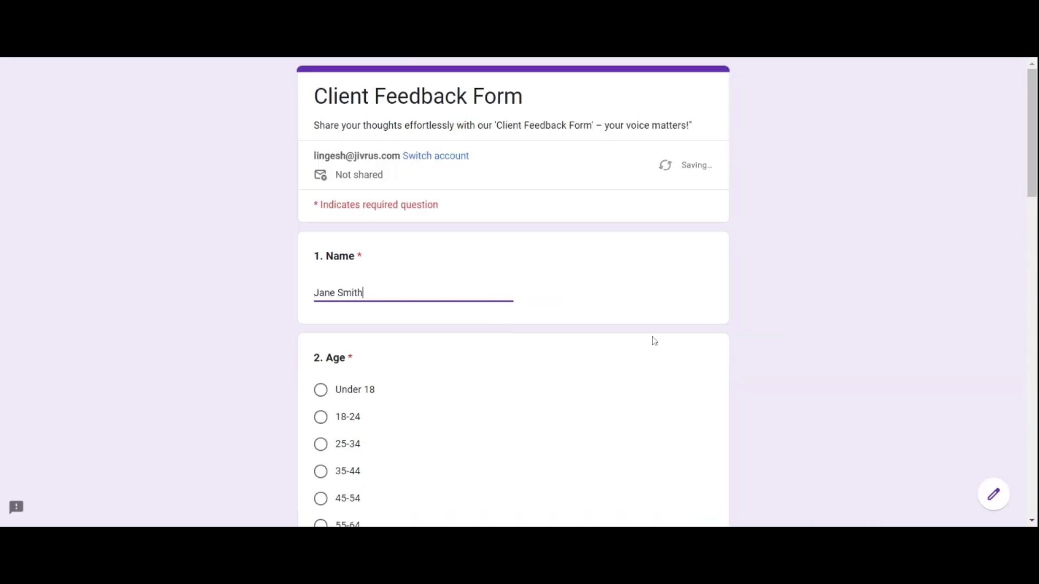
scroll(654, 341, "down", 2)
left_click(321, 309)
scroll(497, 258, "down", 6)
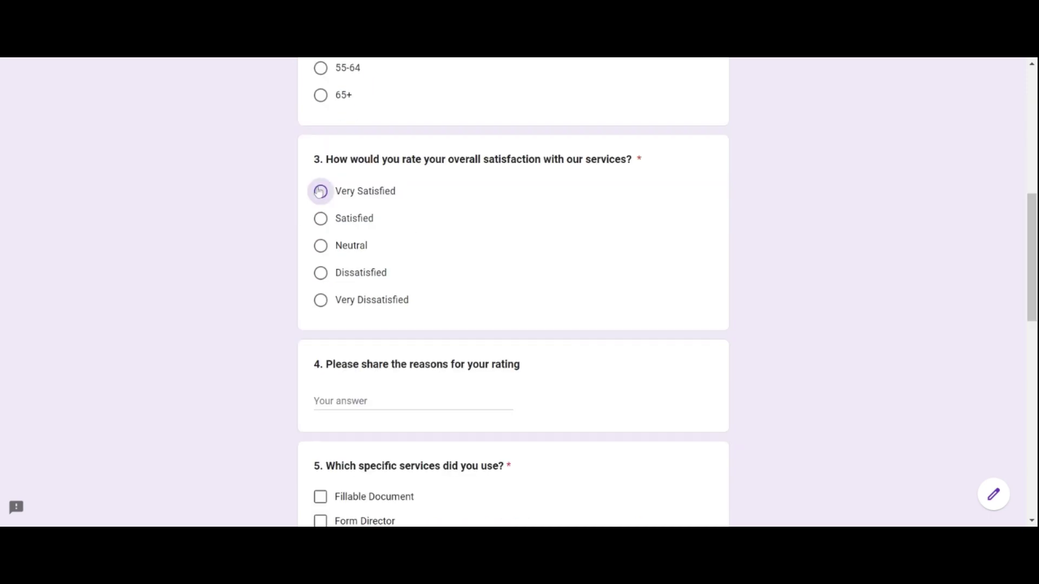
left_click(320, 191)
key("Tab")
type("The simplicity and effectiveness of the Fillable Document and Form Builder were outstanding.")
scroll(651, 381, "down", 5)
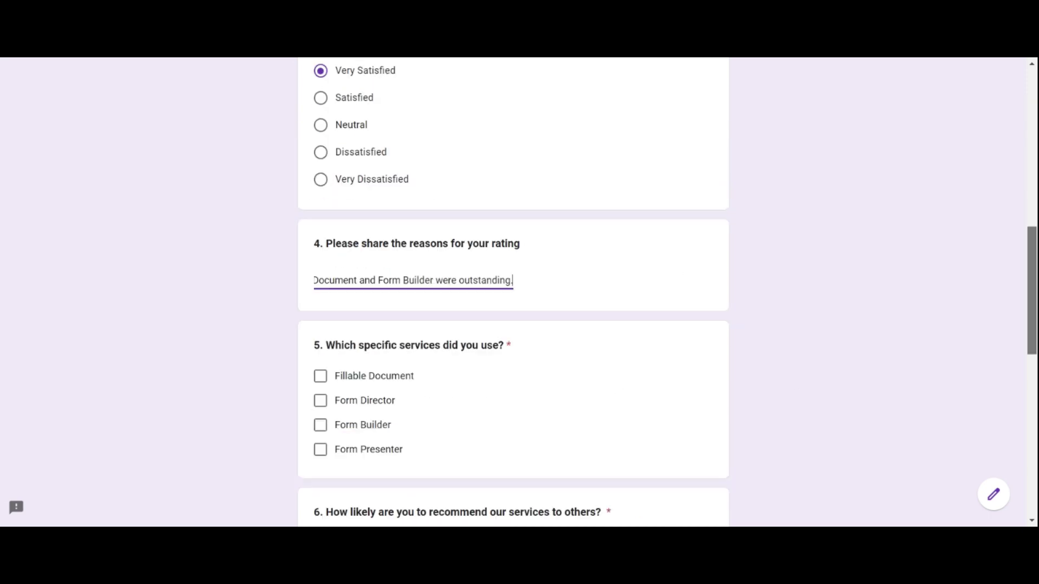
left_click(320, 191)
left_click(320, 240)
left_click(321, 359)
Enter the improvement suggestion, additional comments and a contact e-mail, then submit the response
scroll(333, 372, "down", 5)
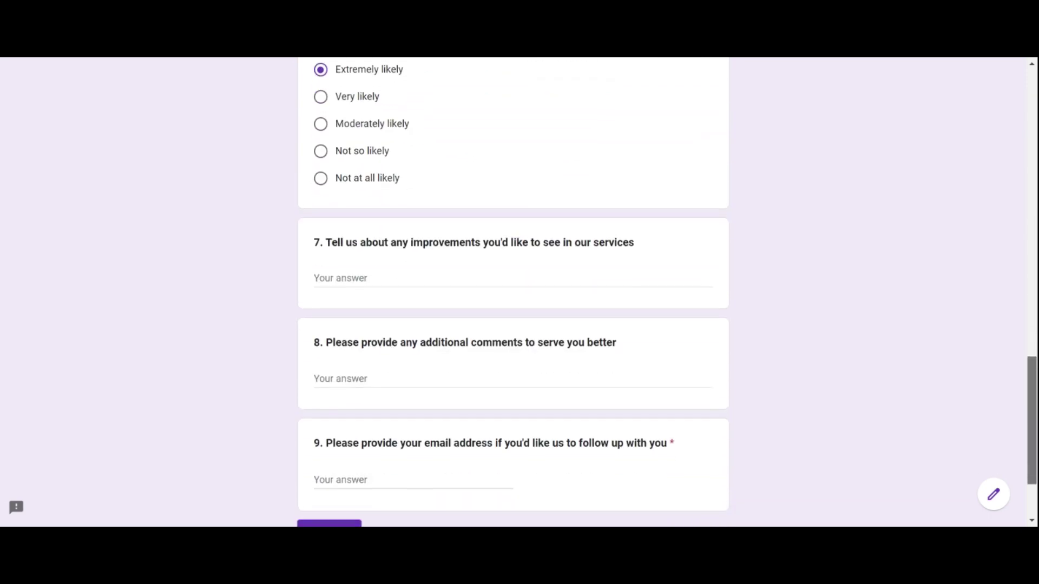
left_click(471, 276)
type("Offering more advanced customization options for document layouts.")
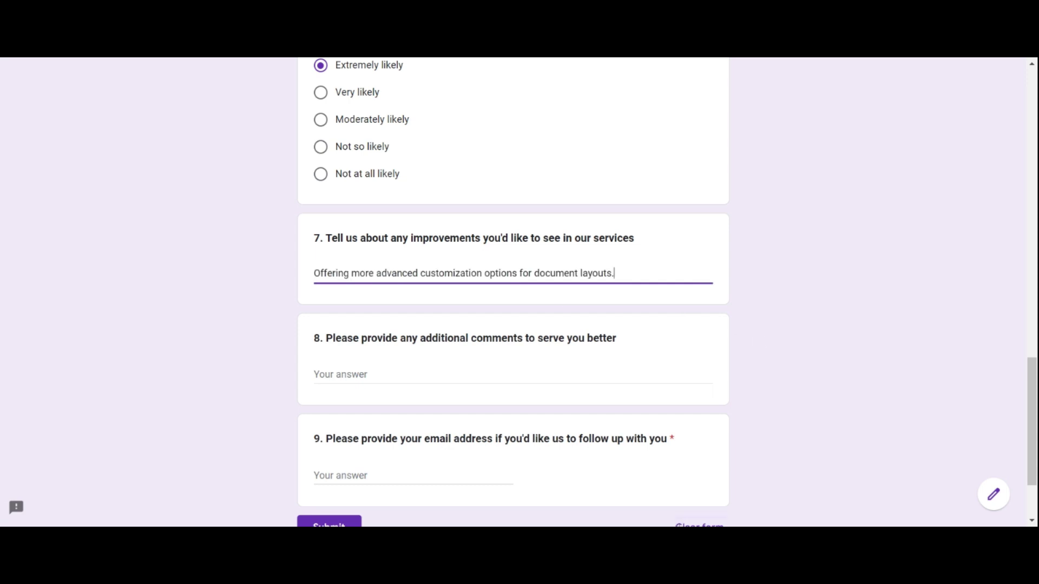
key("Tab")
type("I'm excited about the possibilities that the Fillable Document and Form Builder offer. Looking forward to exploring more features!")
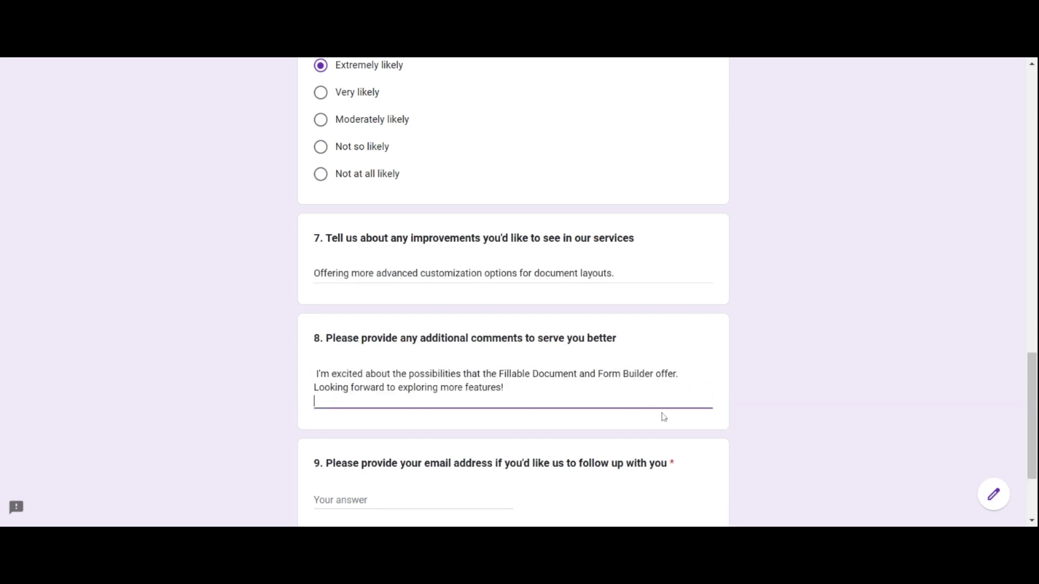
scroll(552, 370, "down", 3)
key("Tab")
type("jane.smith@example.com")
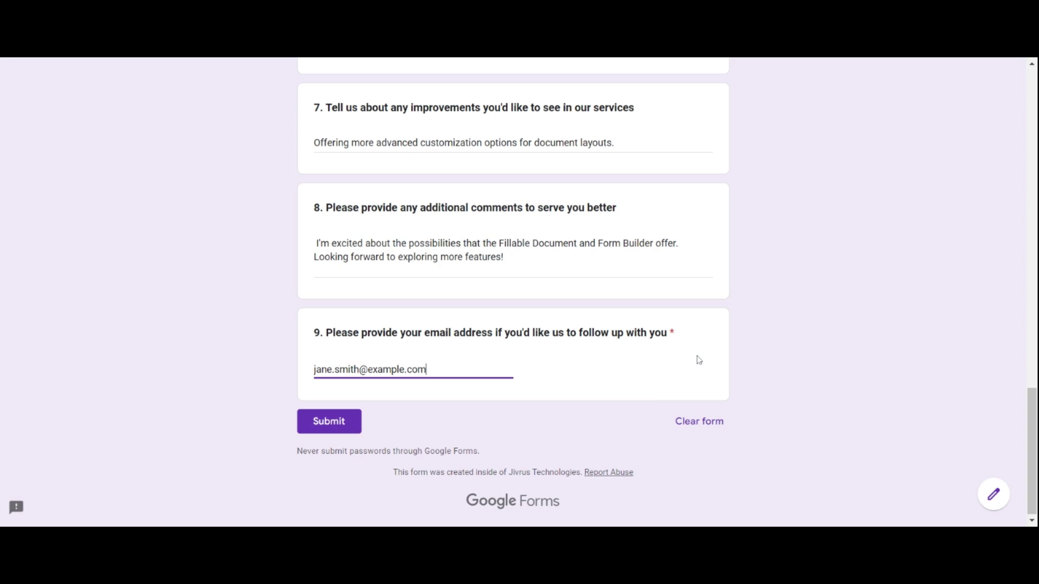
left_click(880, 352)
scroll(1020, 390, "up", 4)
scroll(1020, 391, "up", 15)
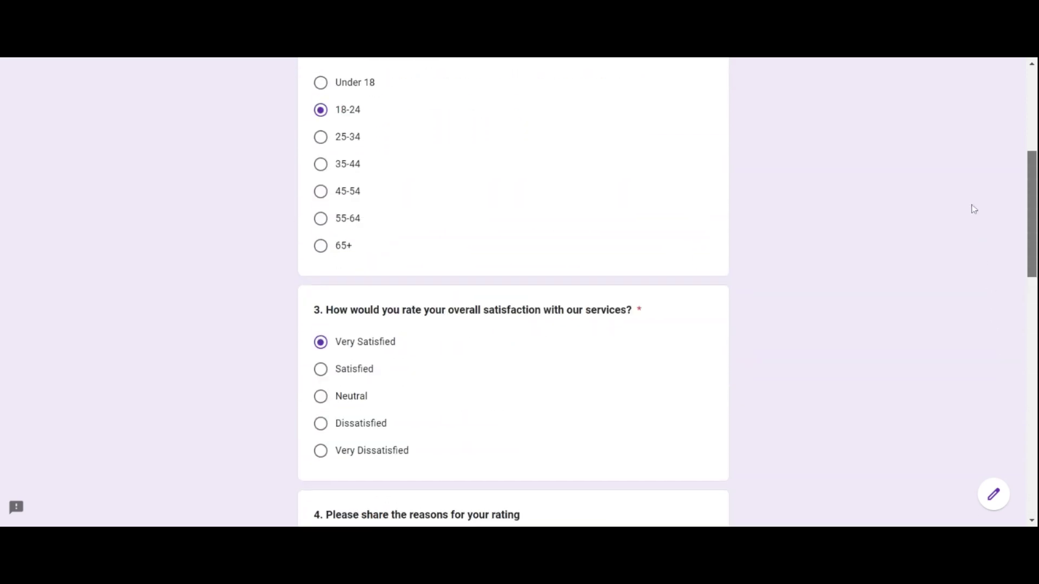
scroll(968, 162, "down", 6)
scroll(983, 237, "down", 10)
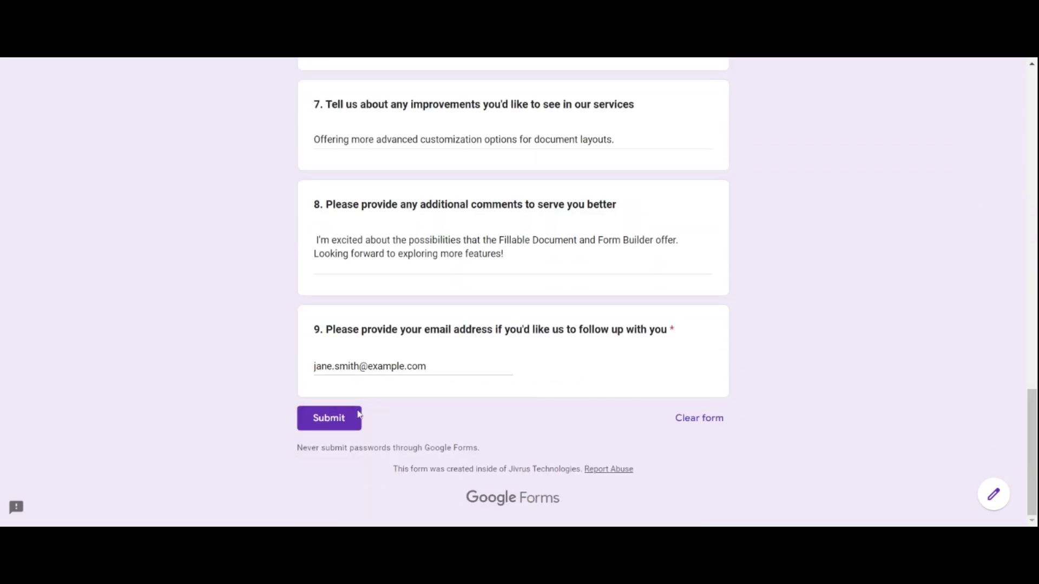
left_click(325, 419)
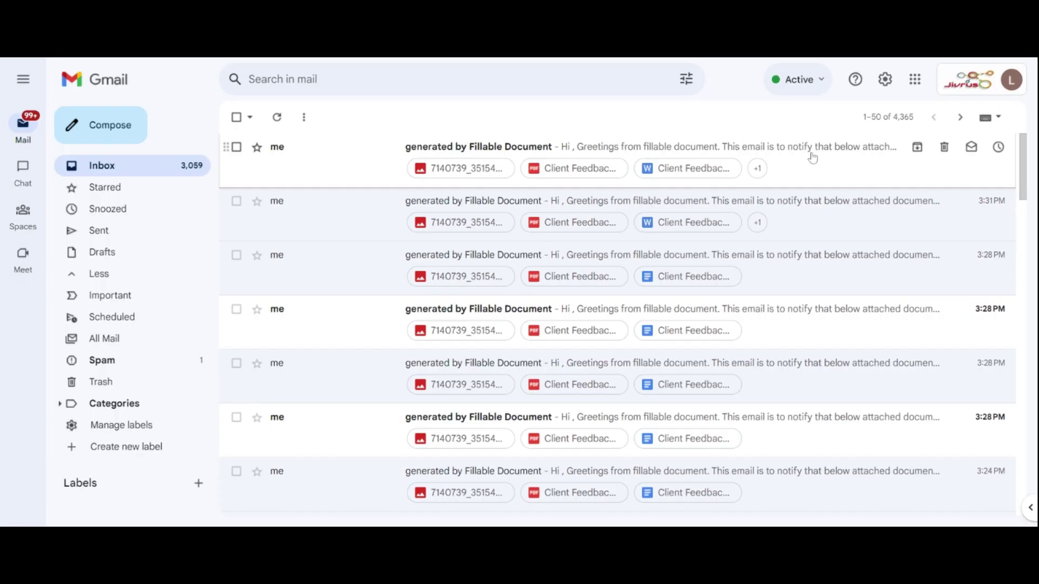
Open the newest Fillable Document email and view its image attachment
left_click(771, 157)
scroll(1032, 325, "down", 5)
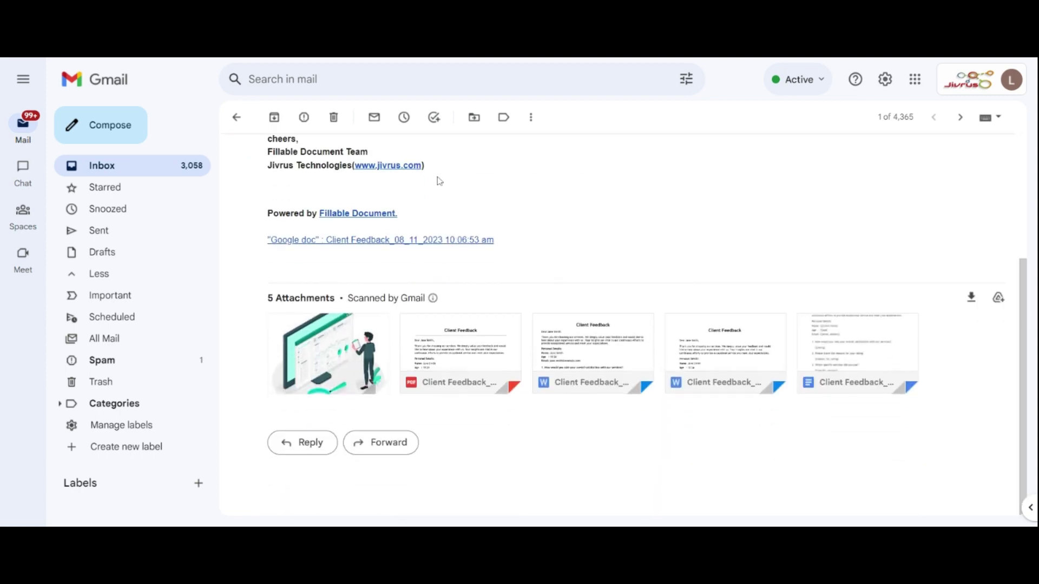
left_click(351, 356)
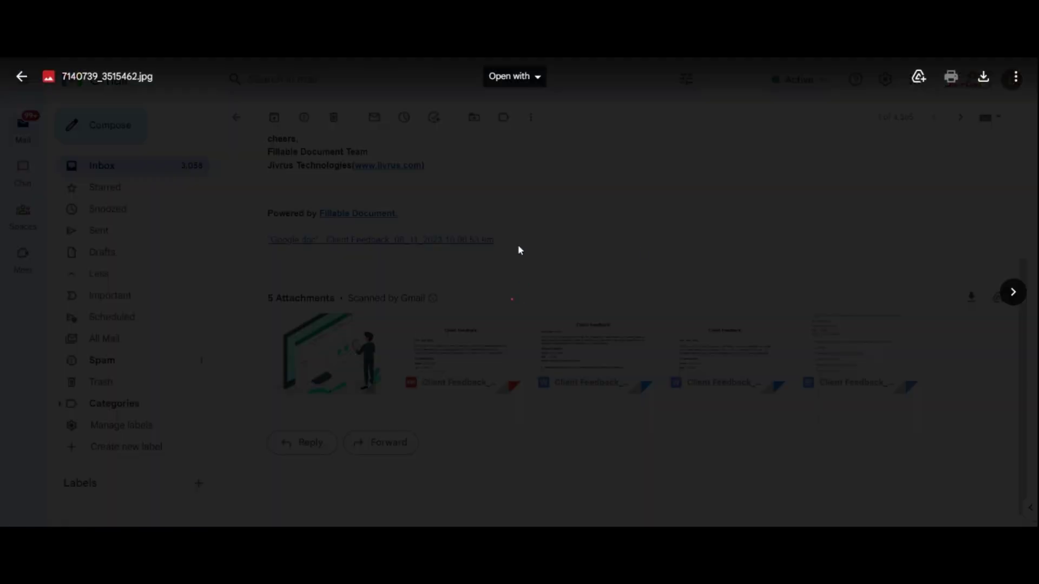
left_click(21, 76)
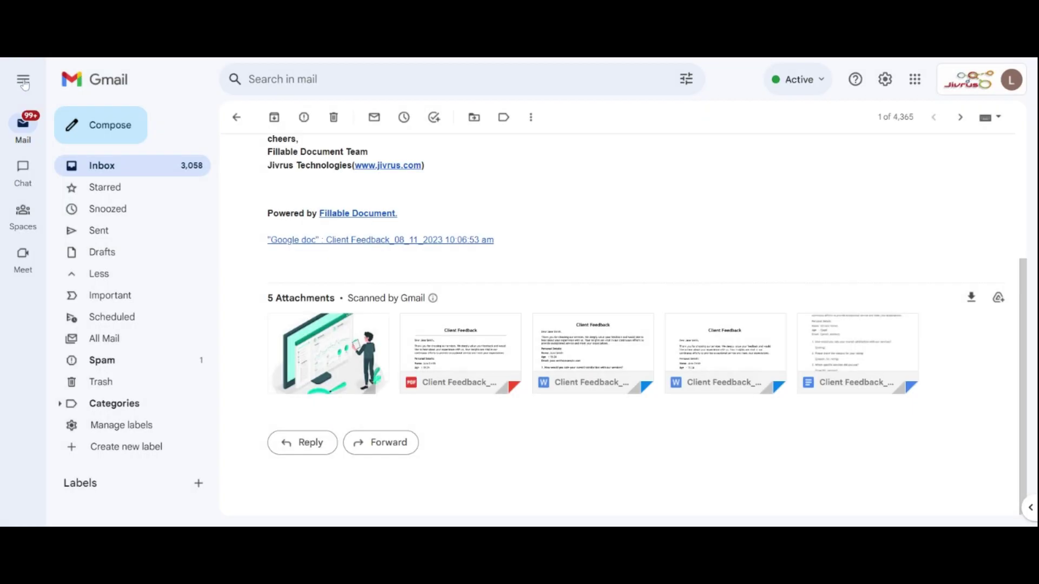
Open the Client Feedback PDF attachment and scroll through both filled pages
left_click(482, 348)
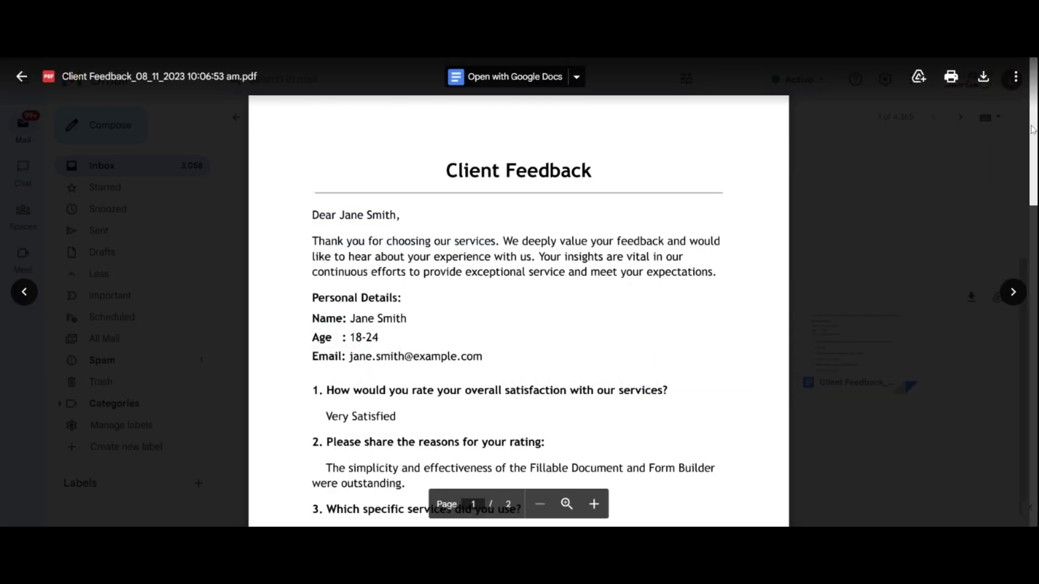
scroll(518, 292, "down", 2)
scroll(519, 293, "down", 3)
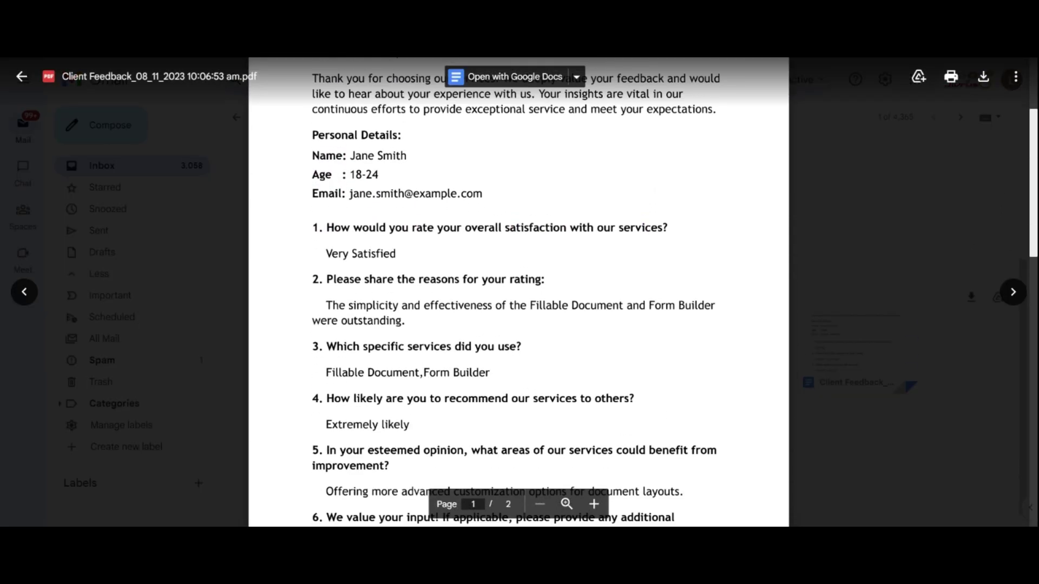
scroll(518, 292, "down", 1)
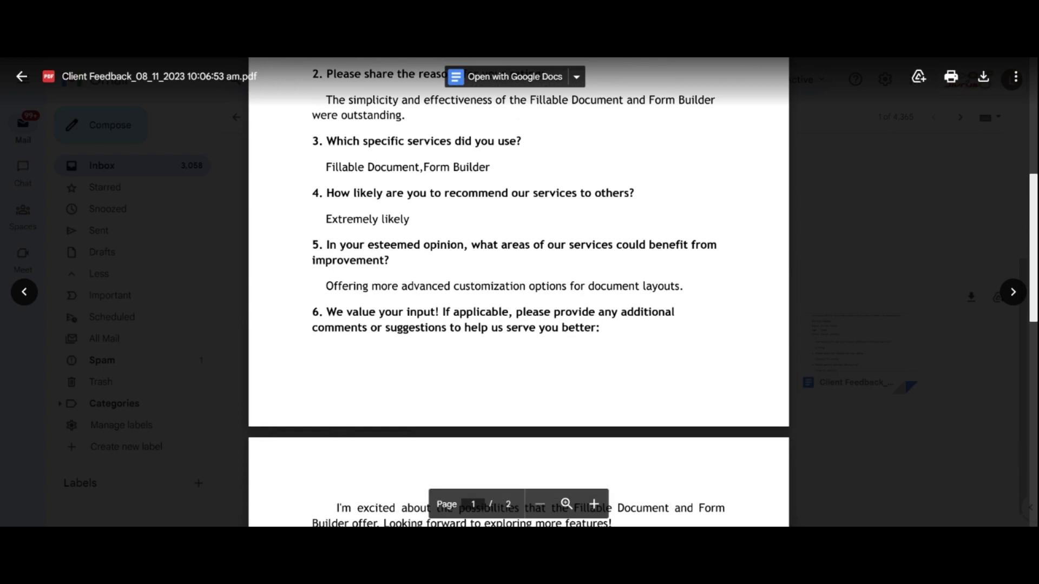
scroll(518, 292, "down", 5)
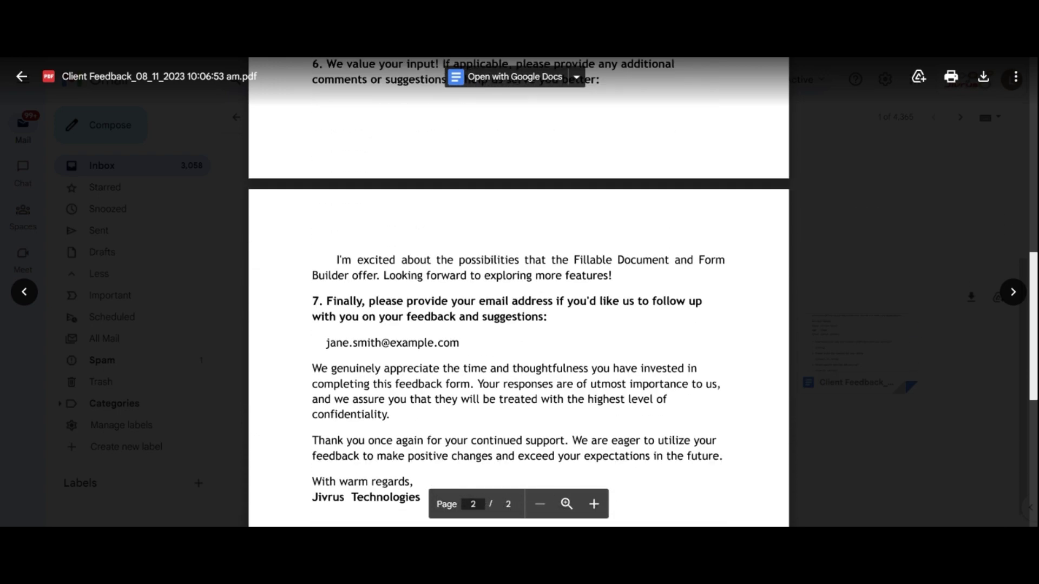
scroll(1016, 179, "down", 3)
scroll(1016, 179, "up", 10)
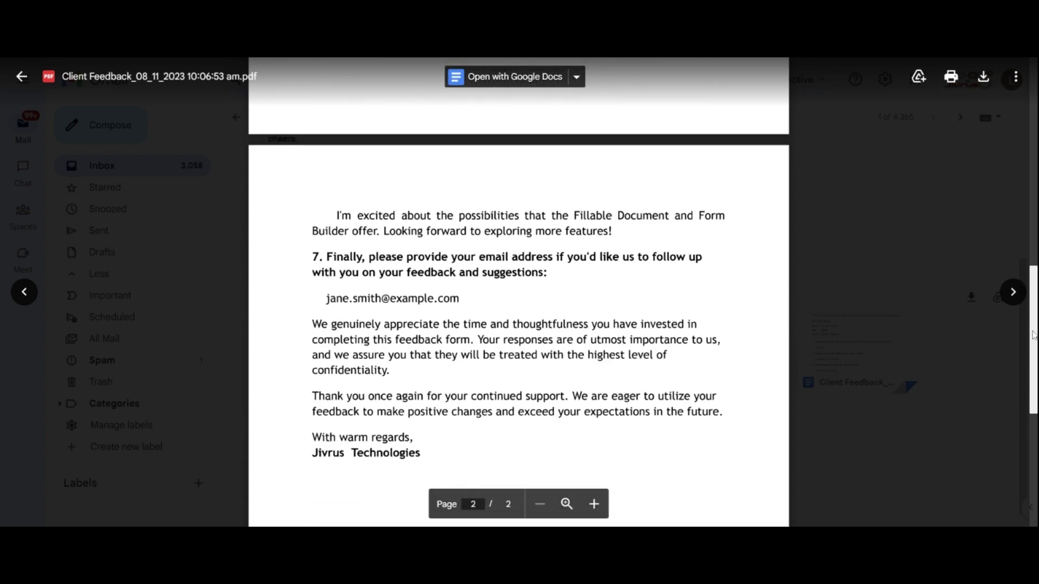
scroll(1016, 179, "up", 3)
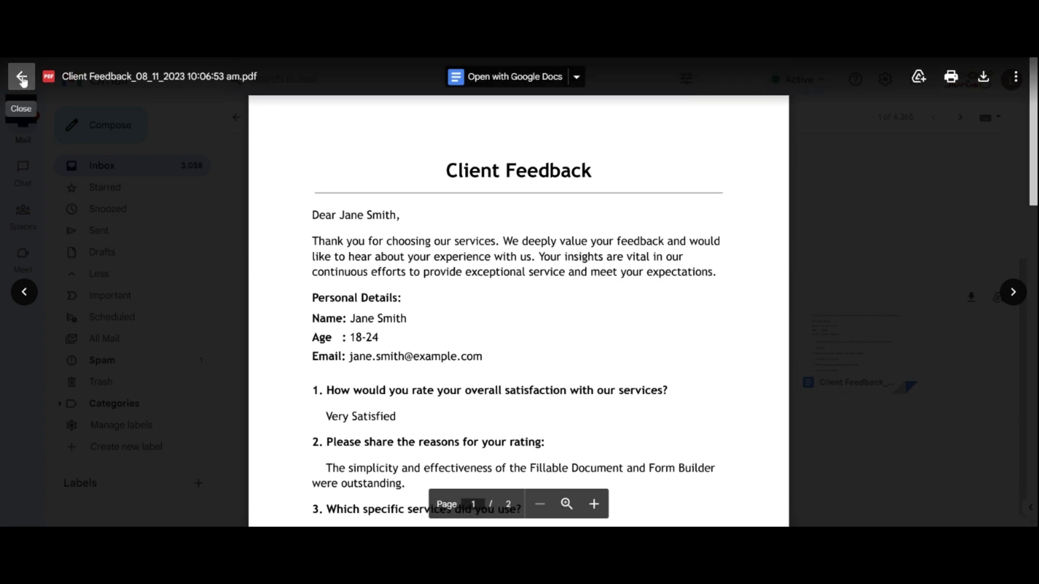